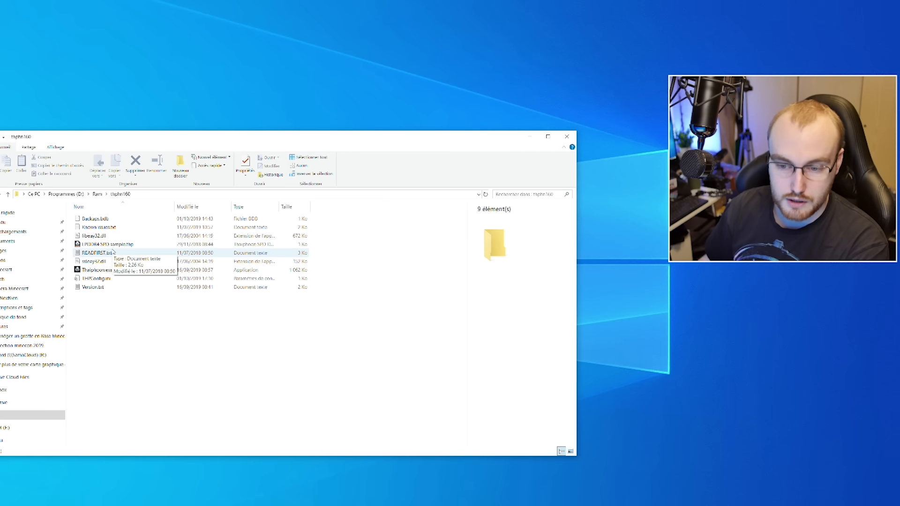
Step: Run Thaiphoon.exe from the thphn160 folder as administrator and allow it to make changes
left_click(103, 270)
right_click(104, 271)
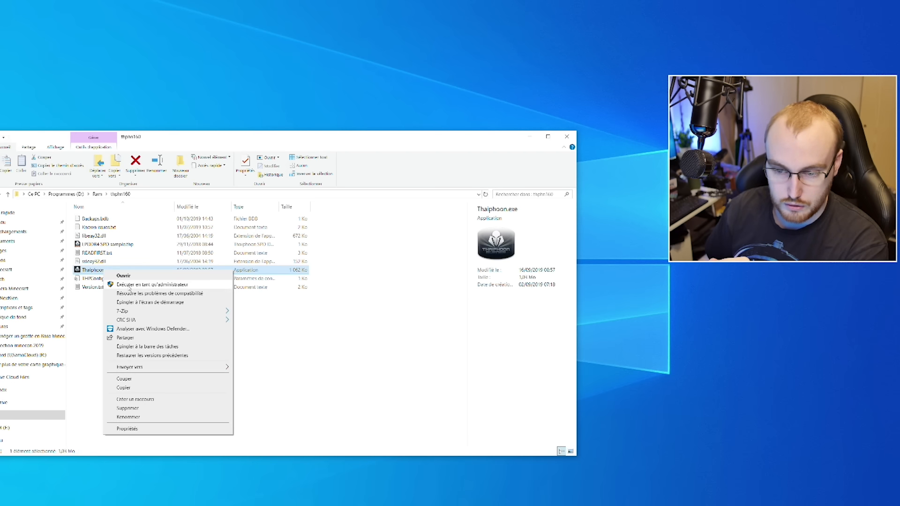
left_click(132, 285)
left_click(263, 314)
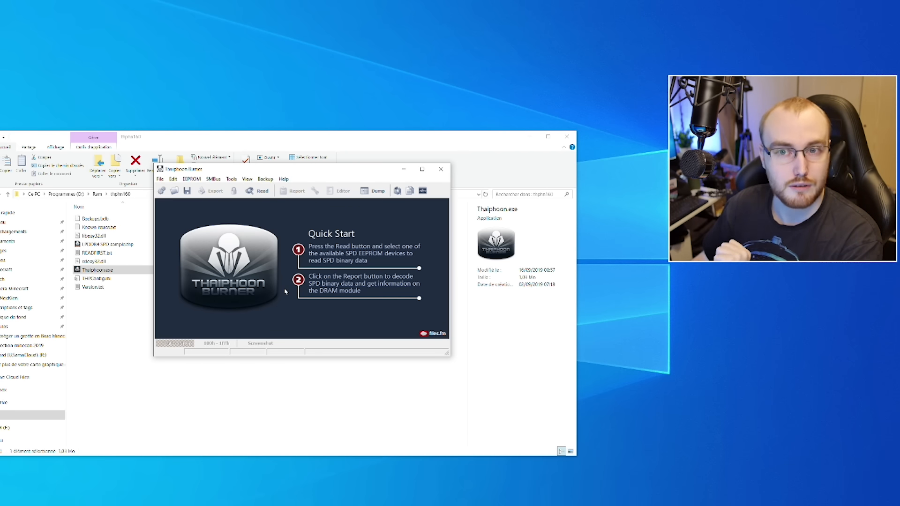
Step: Read the memory module's SPD data on SMBus #0 at 50h and move the report window aside
left_click(258, 191)
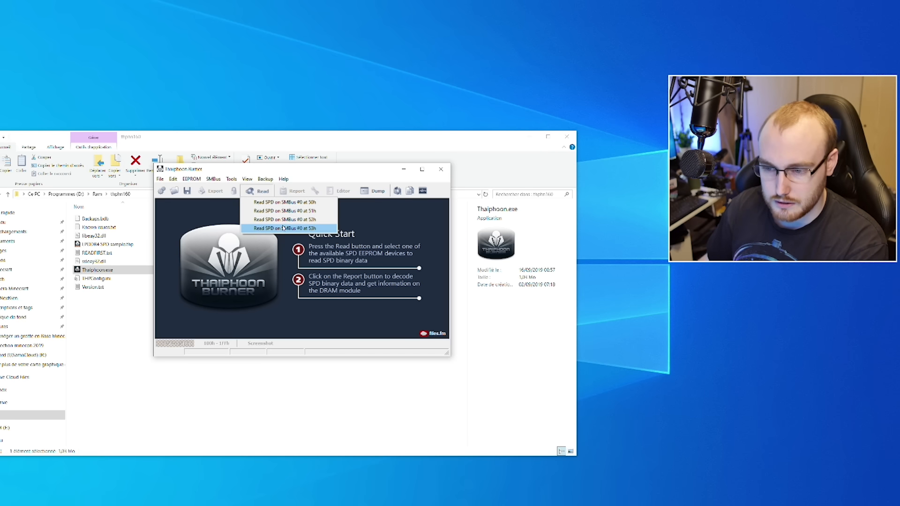
left_click(284, 202)
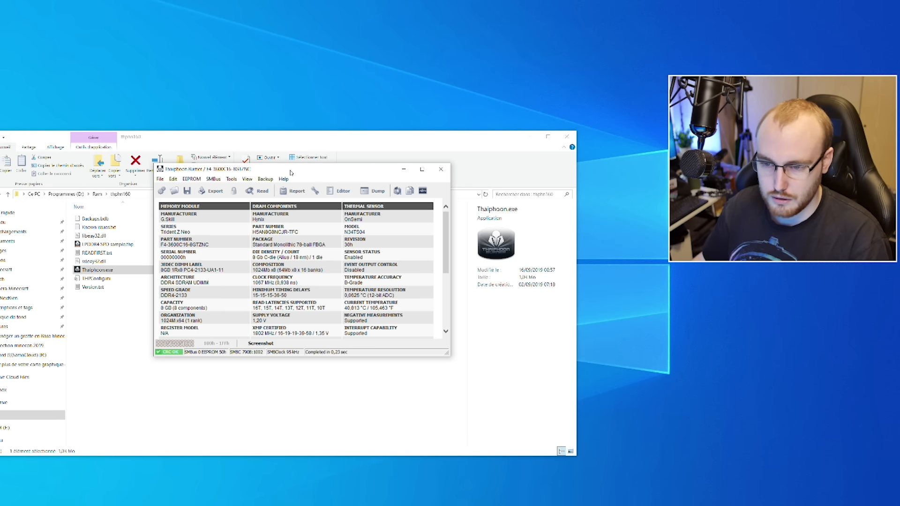
left_click_drag(291, 171, 380, 224)
Step: From the DRAM-Calculator-for-Ryzen-1.6.2 folder, run Ryzen DRAM Calculator 1.6.2.exe as administrator and allow it to make changes
left_click(97, 193)
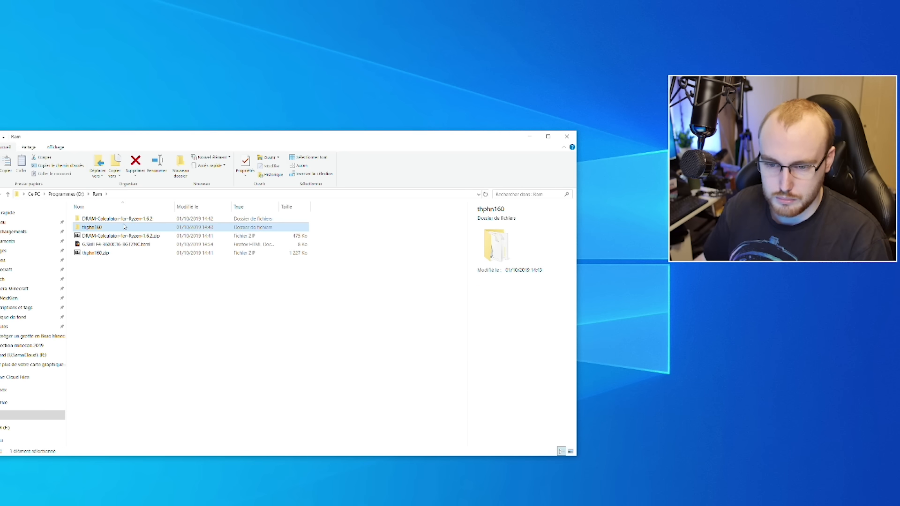
double_click(103, 218)
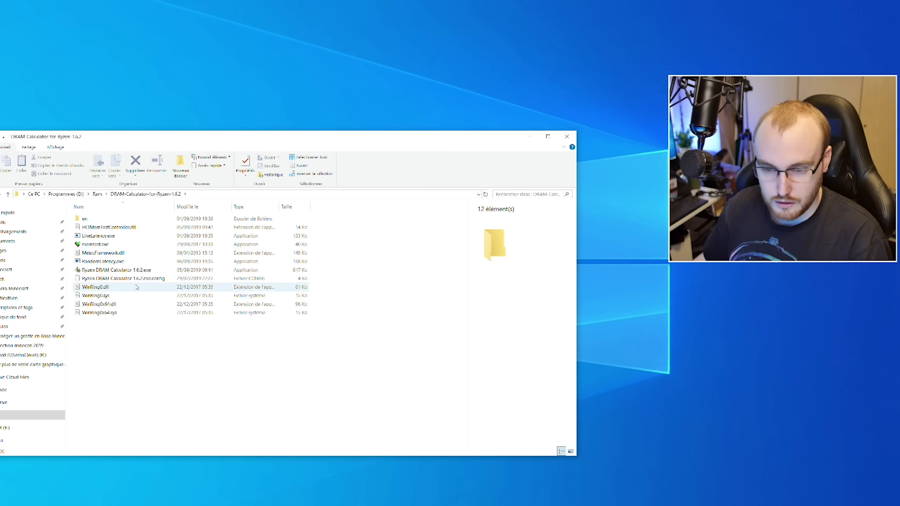
right_click(104, 271)
left_click(133, 283)
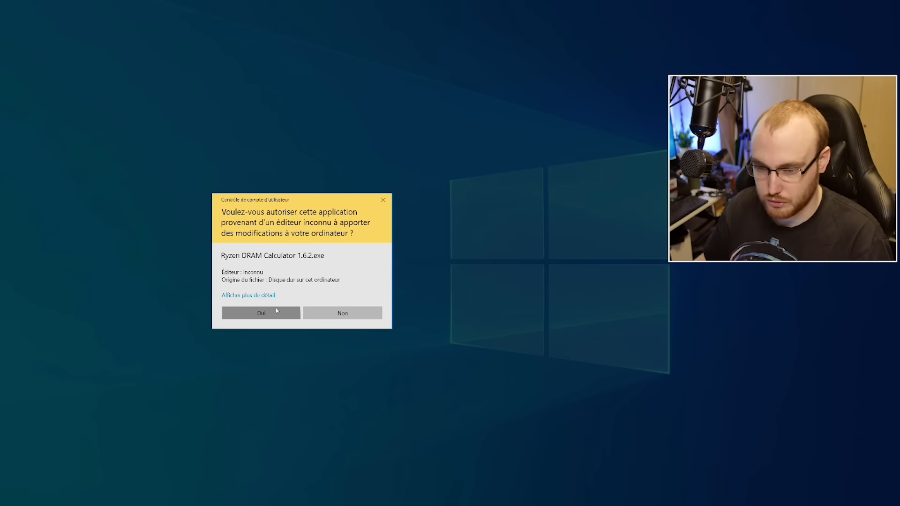
left_click(263, 313)
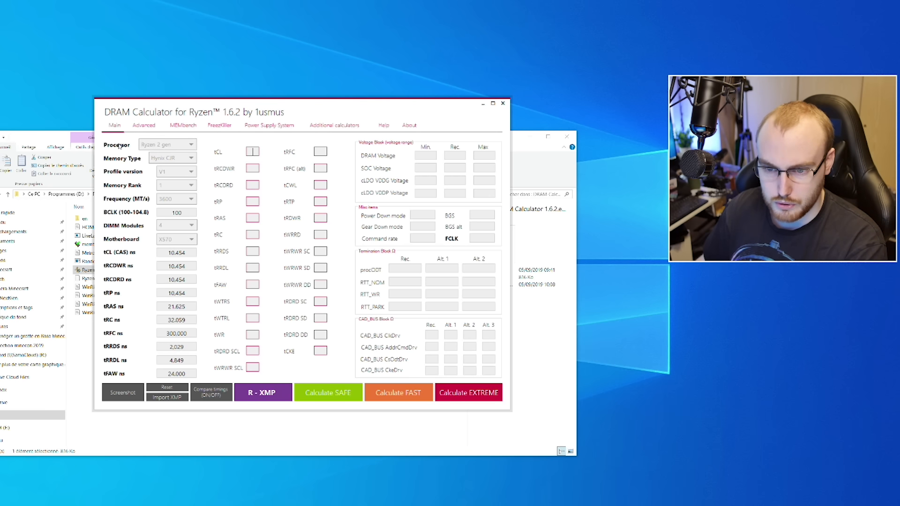
Step: Set the processor to Ryzen 2 gen in the DRAM Calculator
left_click(175, 144)
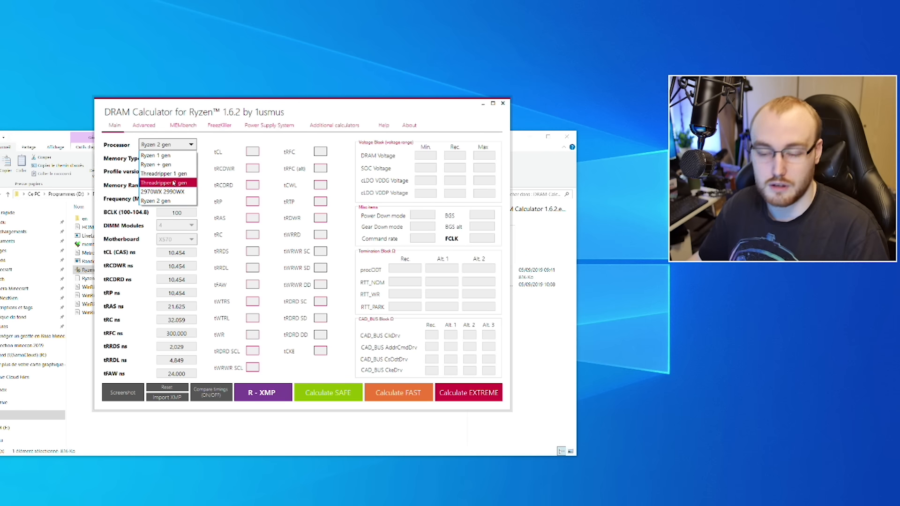
left_click(157, 202)
left_click(149, 147)
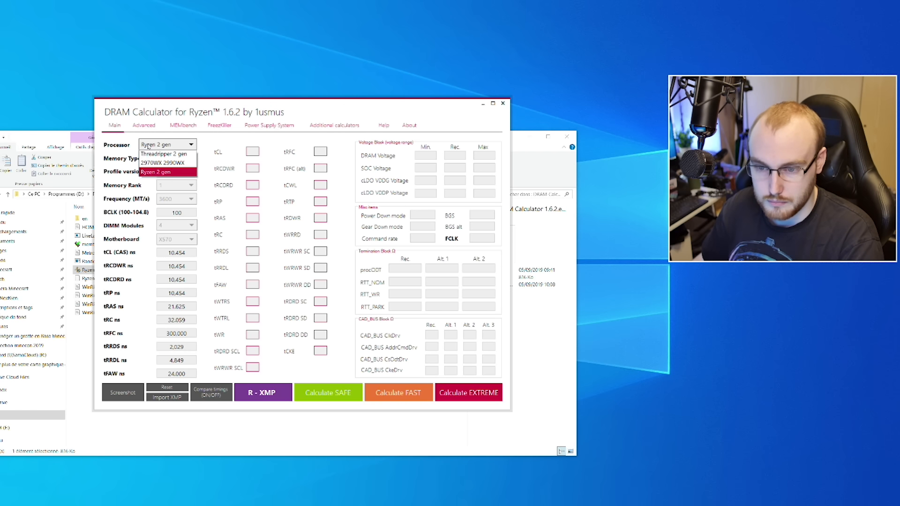
left_click(121, 145)
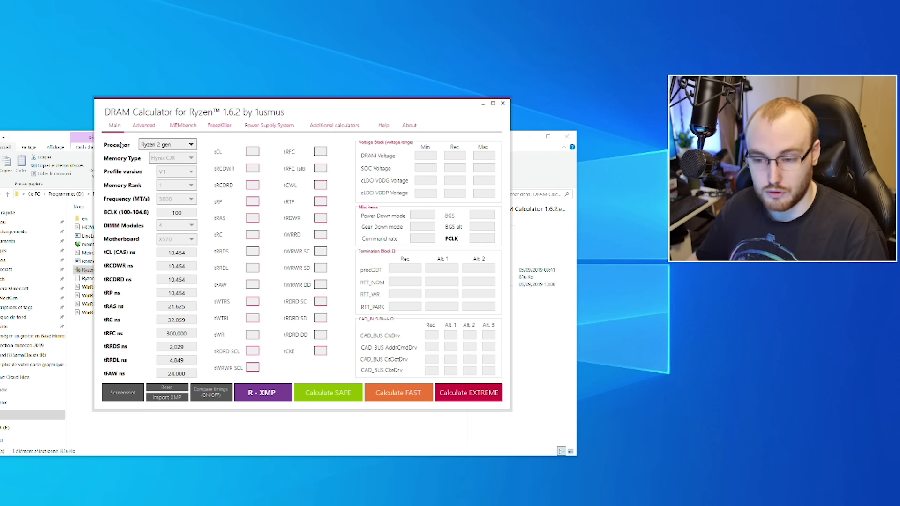
left_click(157, 144)
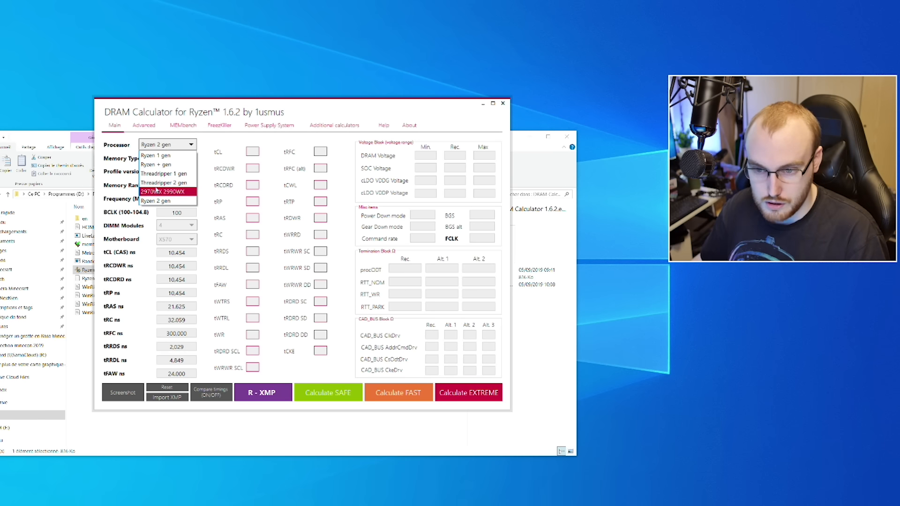
left_click(156, 200)
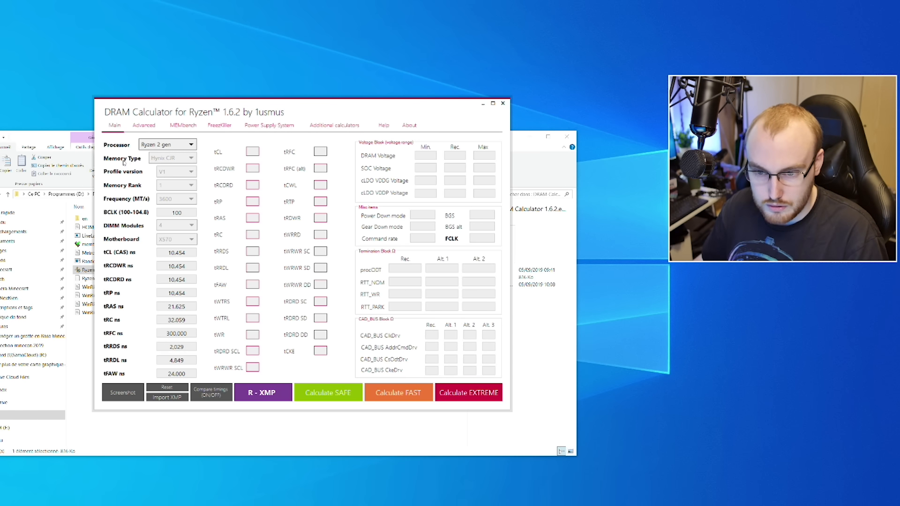
Step: Place the calculator beside the Thaiphoon Burner report and check the DRAM components' manufacturer and die density / count
left_click_drag(398, 117, 238, 118)
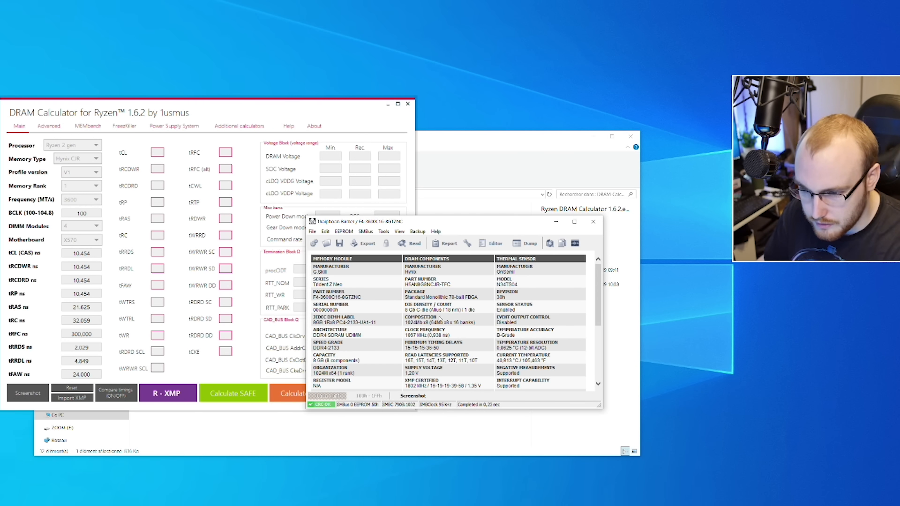
left_click_drag(405, 305, 451, 305)
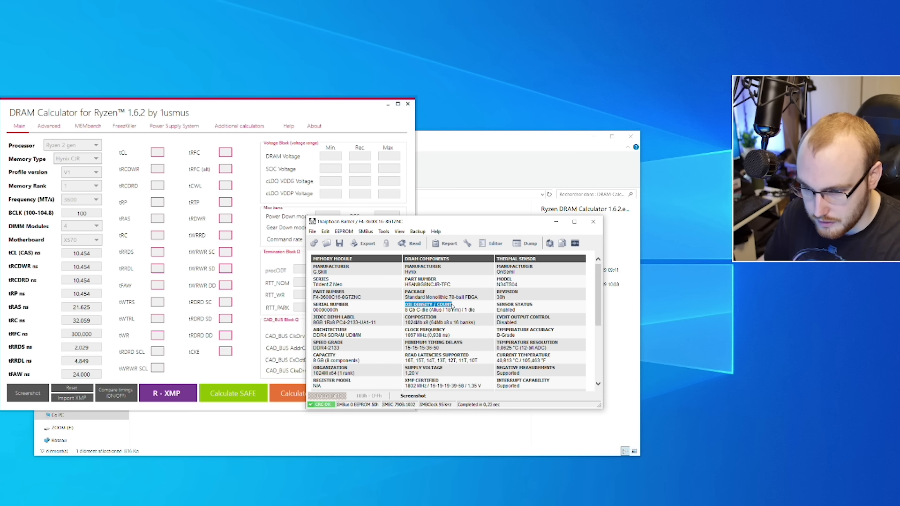
left_click(406, 308)
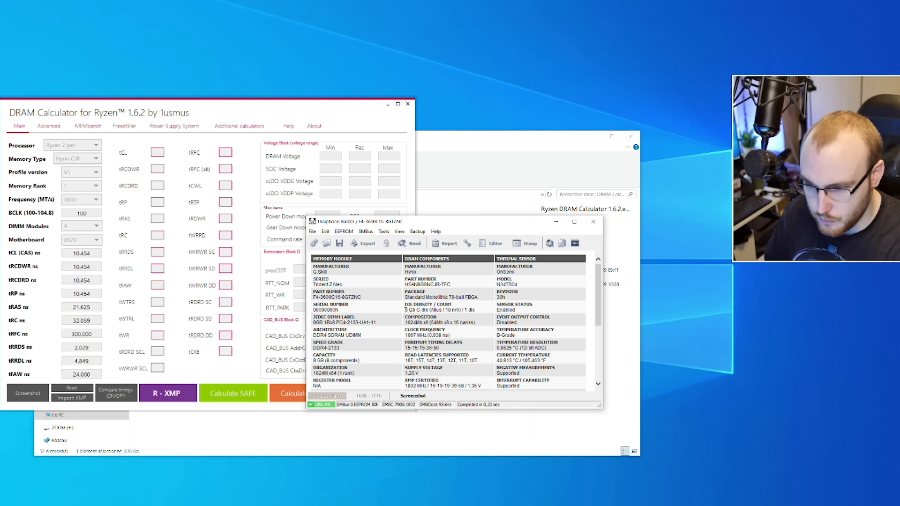
left_click_drag(405, 309, 467, 309)
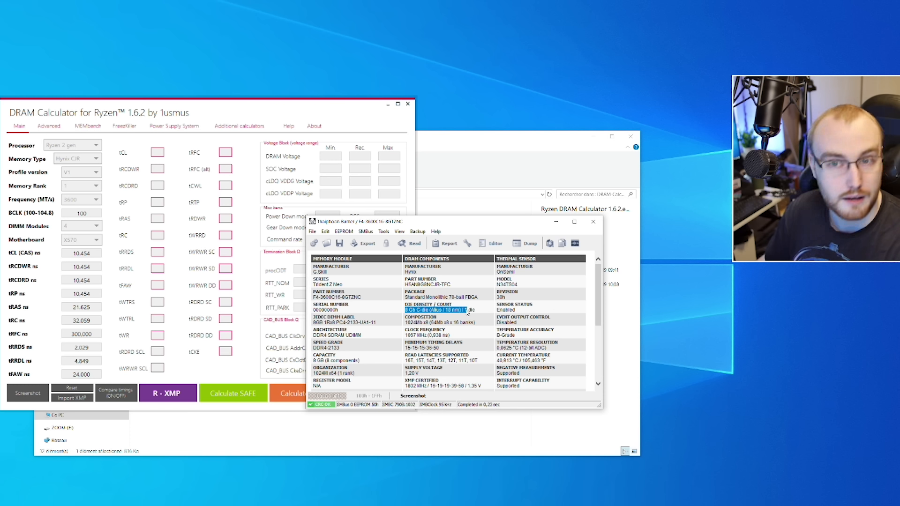
left_click(435, 315)
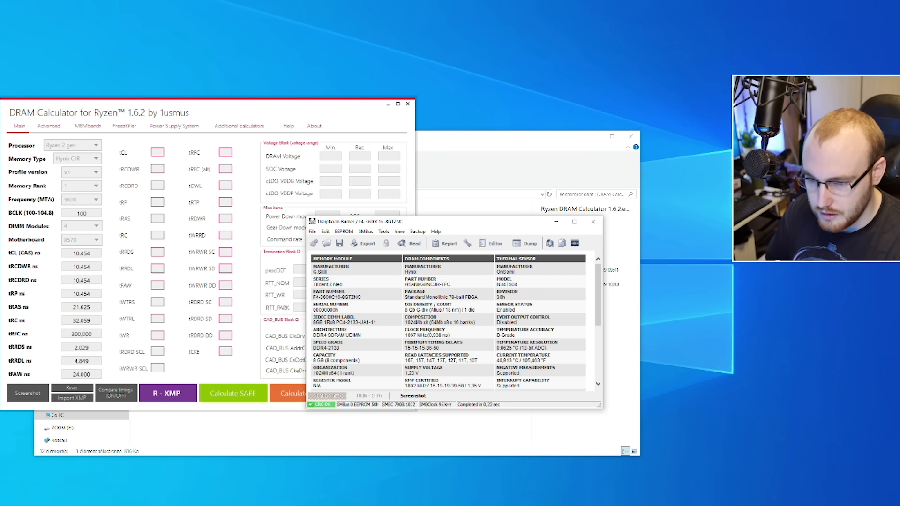
mouse_move(416, 310)
left_mouse_down()
mouse_move(447, 312)
mouse_move(428, 310)
left_mouse_up()
left_click(469, 317)
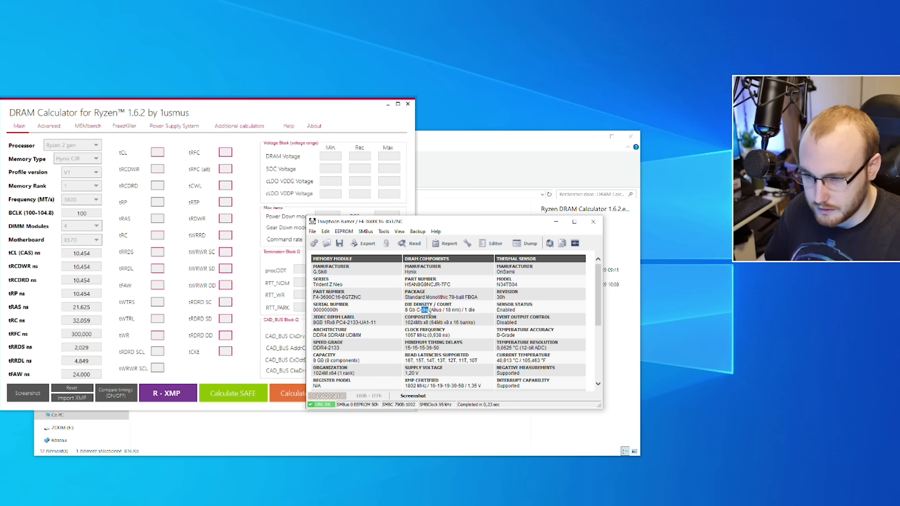
left_click(430, 312)
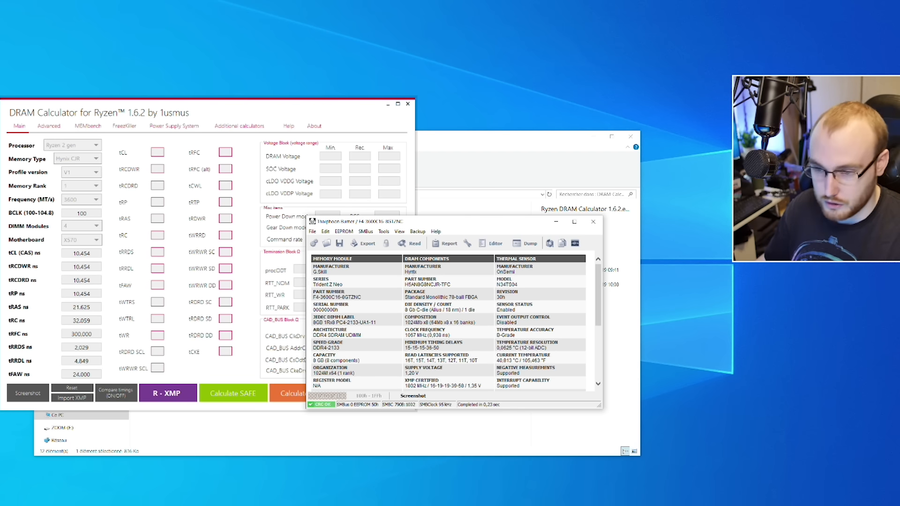
double_click(411, 272)
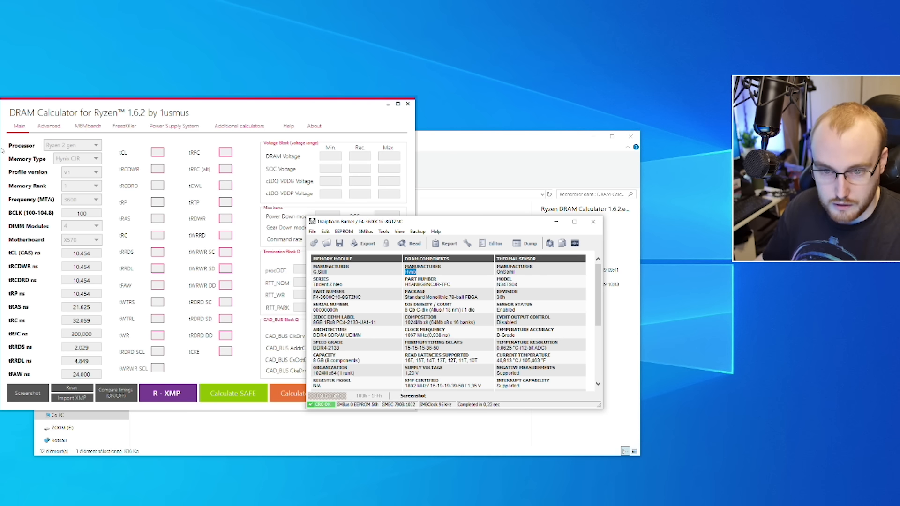
Step: Compare the calculator's available memory types with the DRAM manufacturer and die type in the Thaiphoon Burner report
left_click(77, 161)
left_click(78, 160)
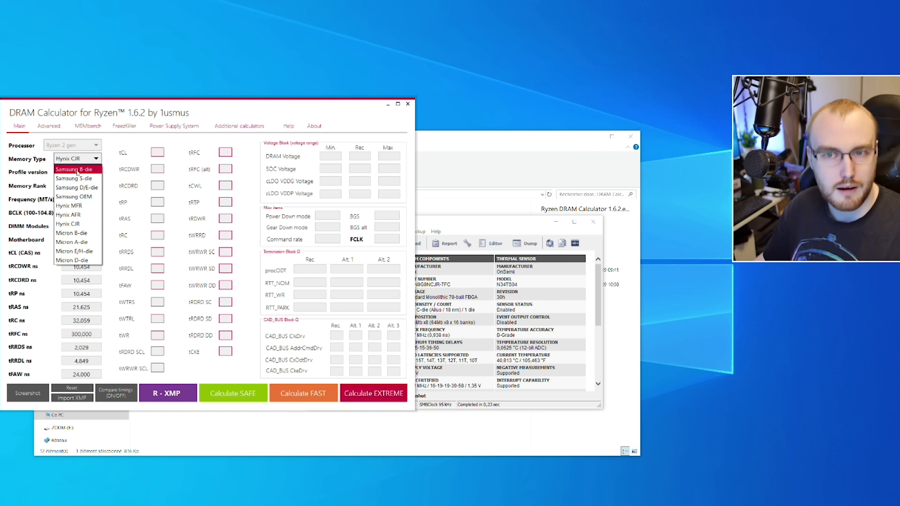
left_click(491, 308)
left_click_drag(406, 272, 435, 270)
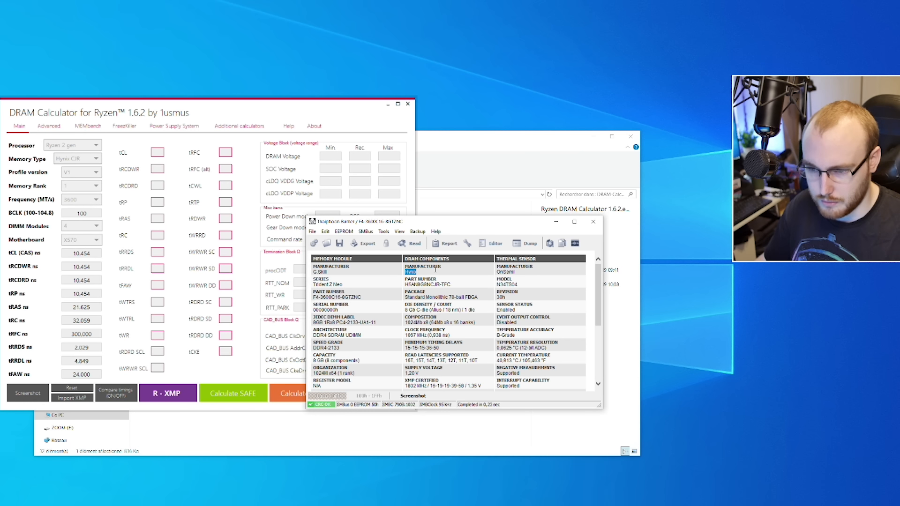
left_click_drag(405, 310, 461, 310)
left_click(448, 312)
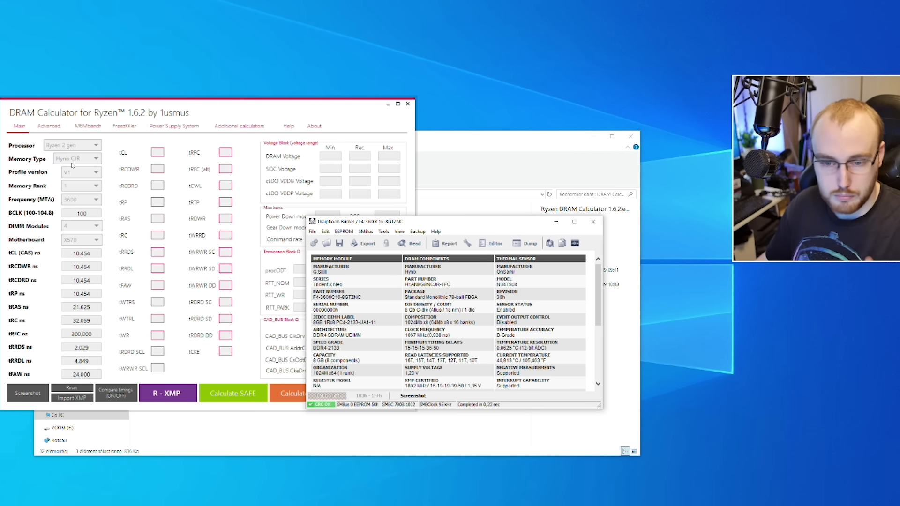
left_click(46, 173)
left_click(77, 158)
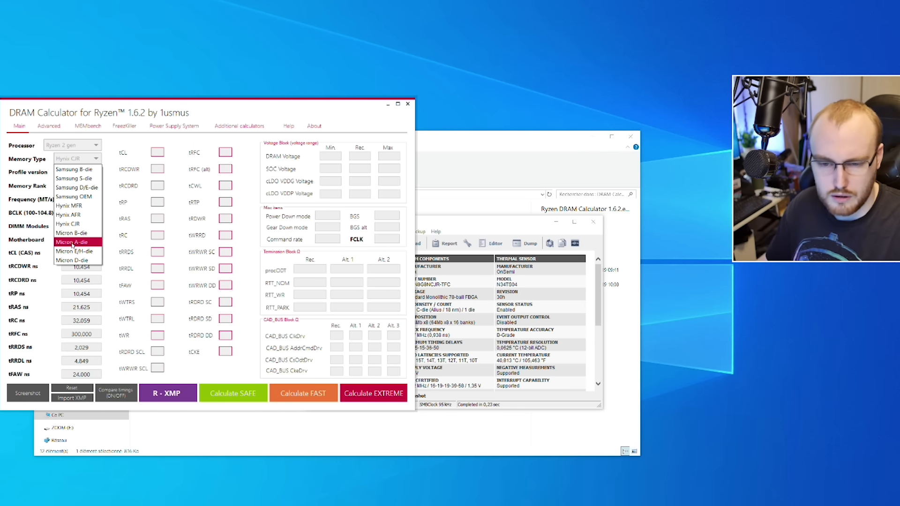
left_click(385, 264)
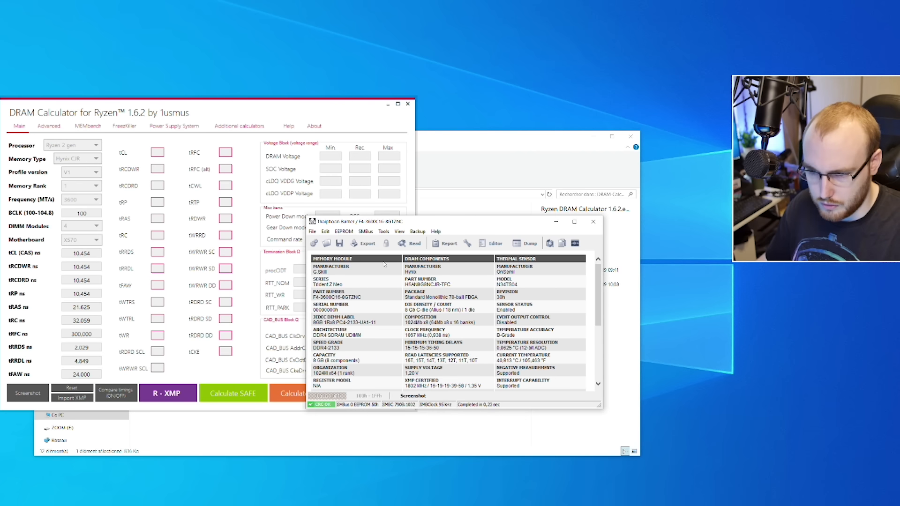
double_click(407, 271)
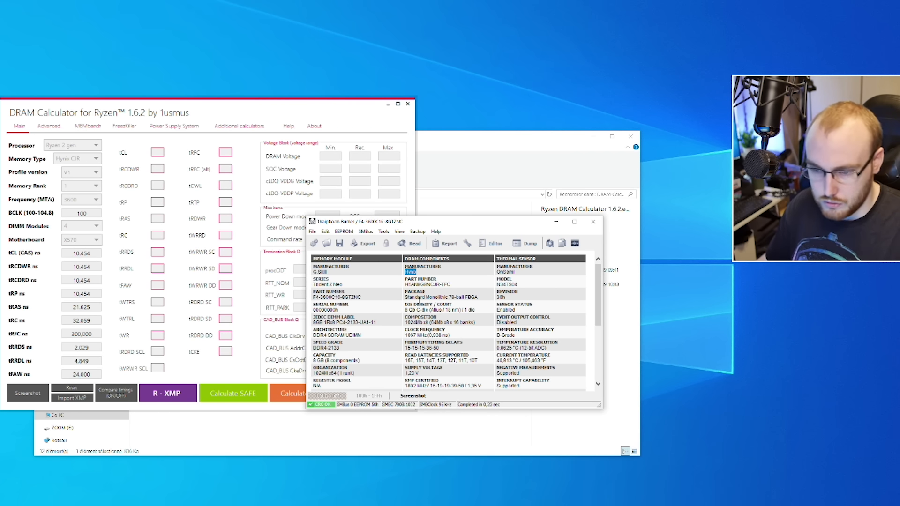
left_click_drag(406, 310, 443, 312)
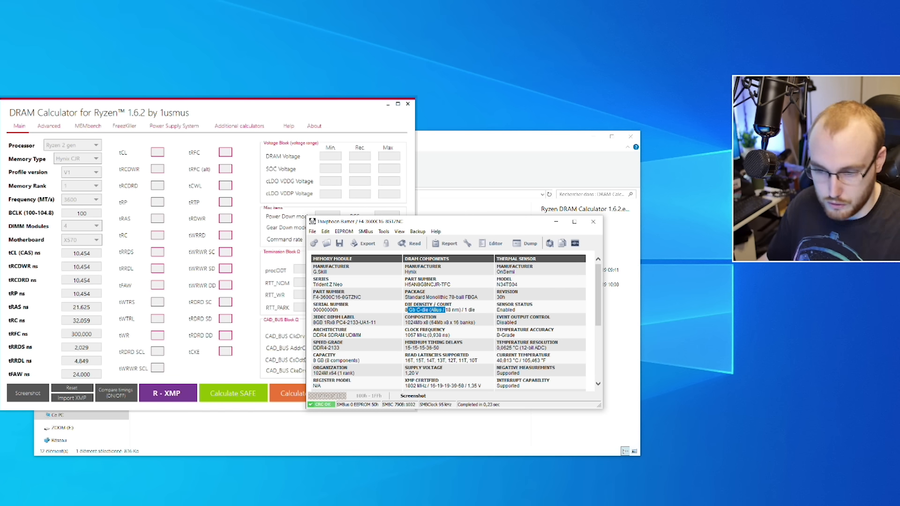
Step: Recheck the die type in the report and set the calculator's memory type to Hynix CJR
left_click(87, 162)
left_click(88, 160)
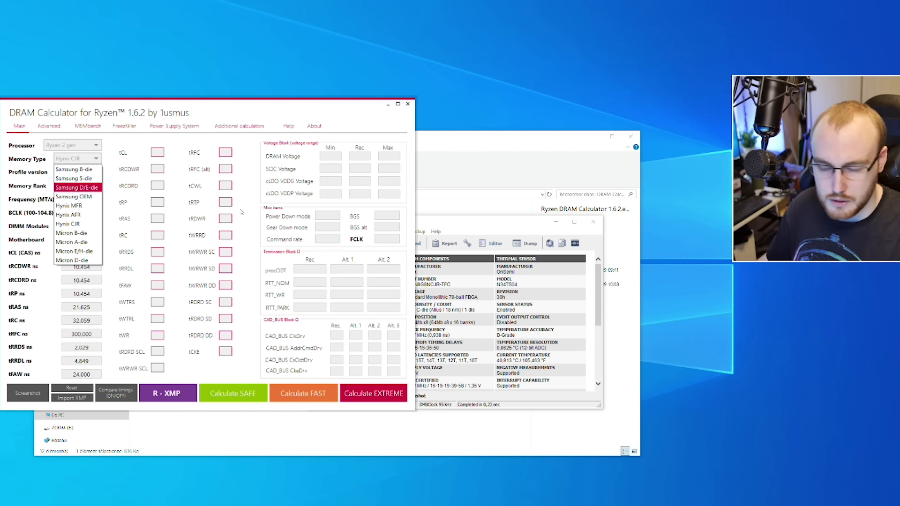
left_click(492, 326)
left_click_drag(415, 310, 439, 312)
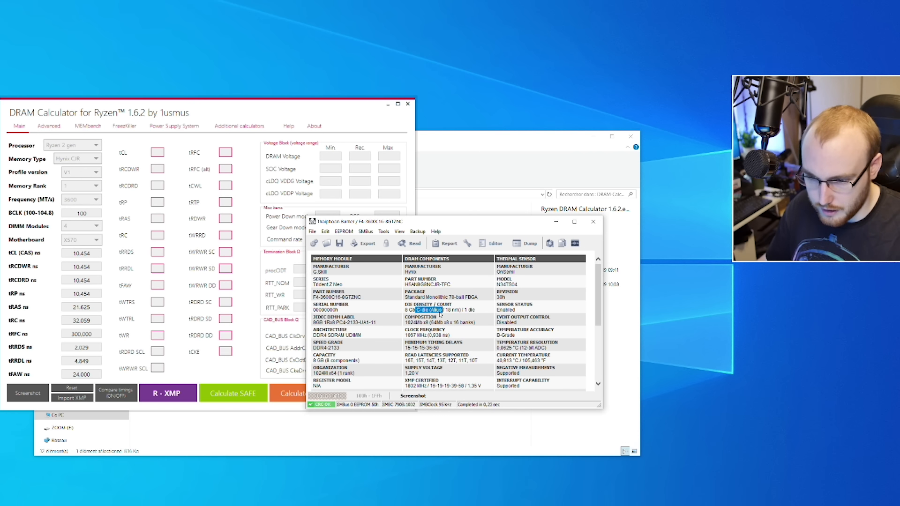
left_click(92, 168)
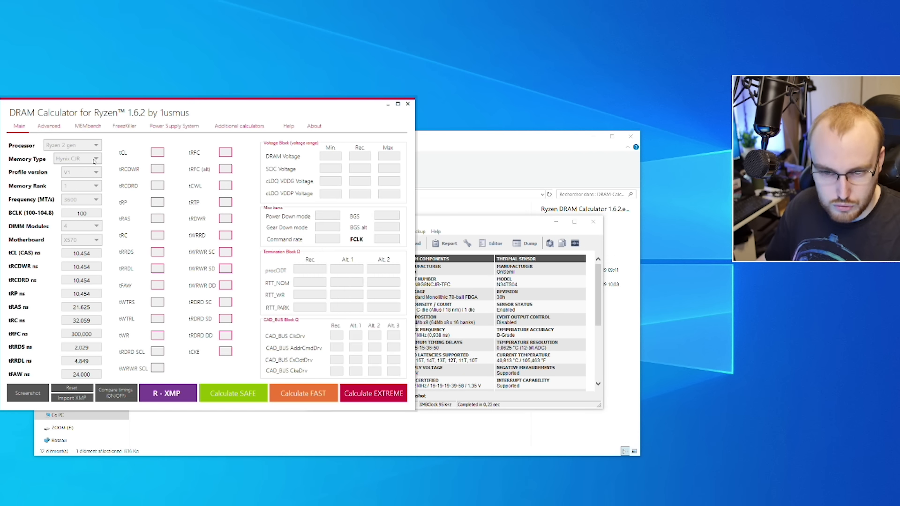
left_click(94, 160)
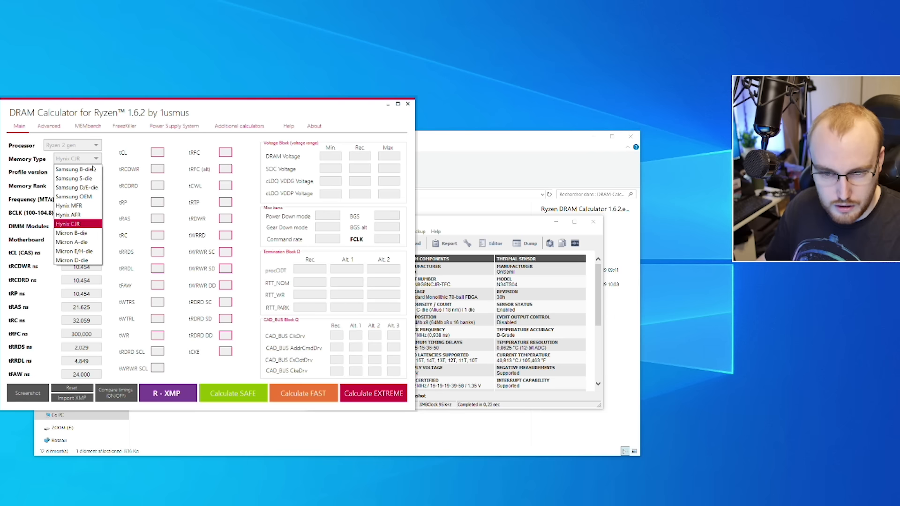
left_click(82, 226)
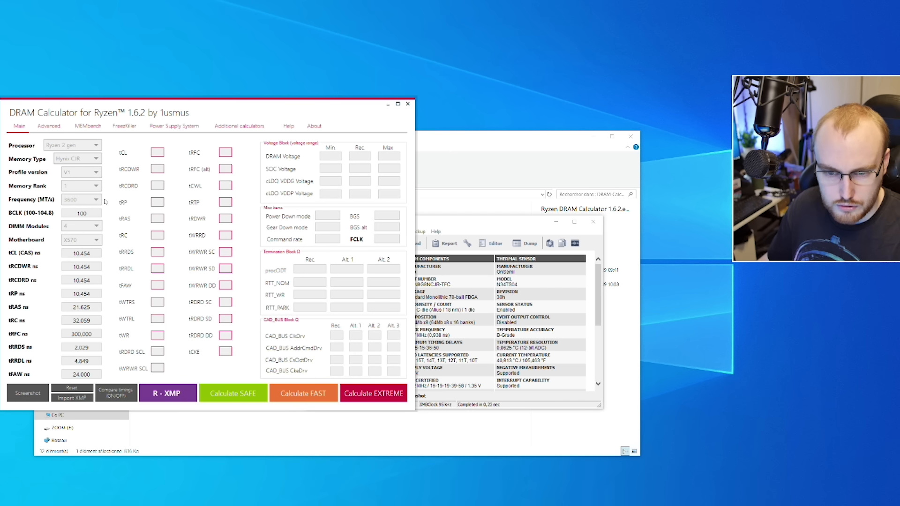
Step: Examine the memory module's capacity and organization in the Thaiphoon Burner report to check its rank
left_click(467, 308)
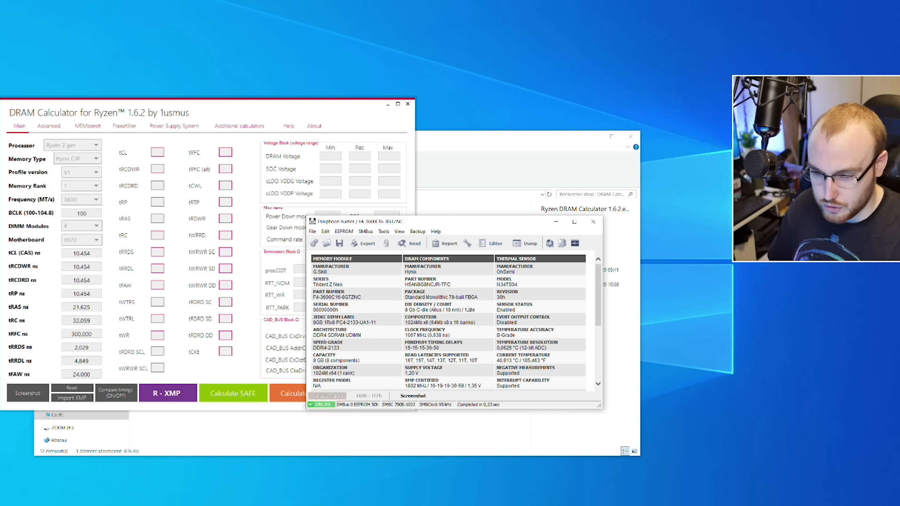
scroll(378, 328, "down", 3)
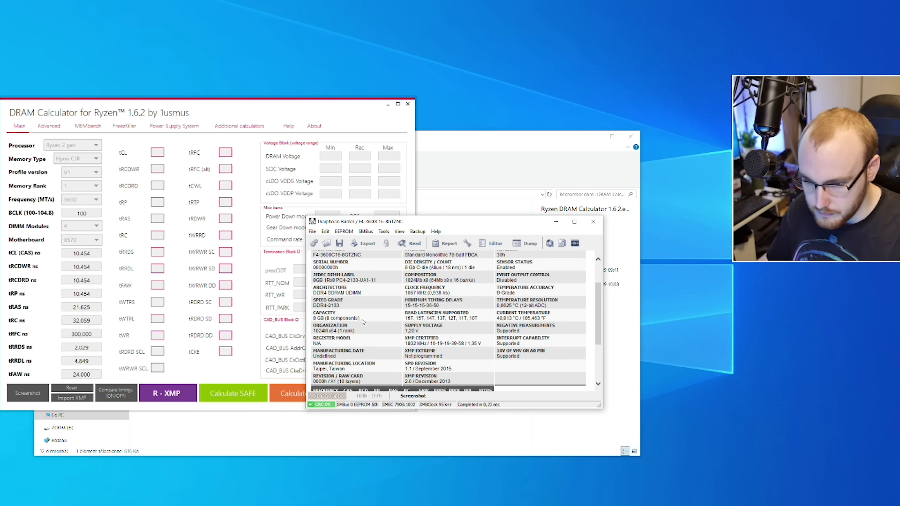
scroll(332, 276, "up", 3)
scroll(334, 283, "down", 3)
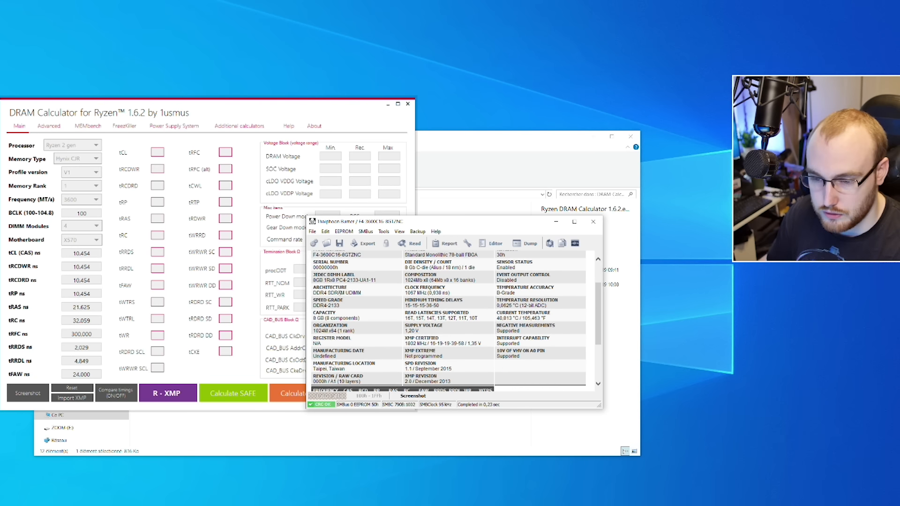
left_click_drag(348, 326, 328, 331)
left_click(323, 327)
left_click(351, 334)
left_click(324, 330)
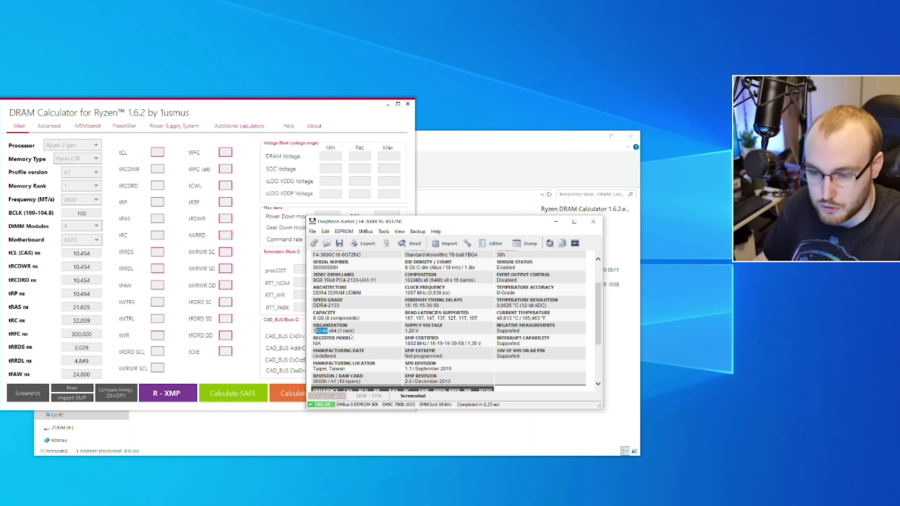
left_click_drag(328, 330, 359, 333)
left_click(358, 332)
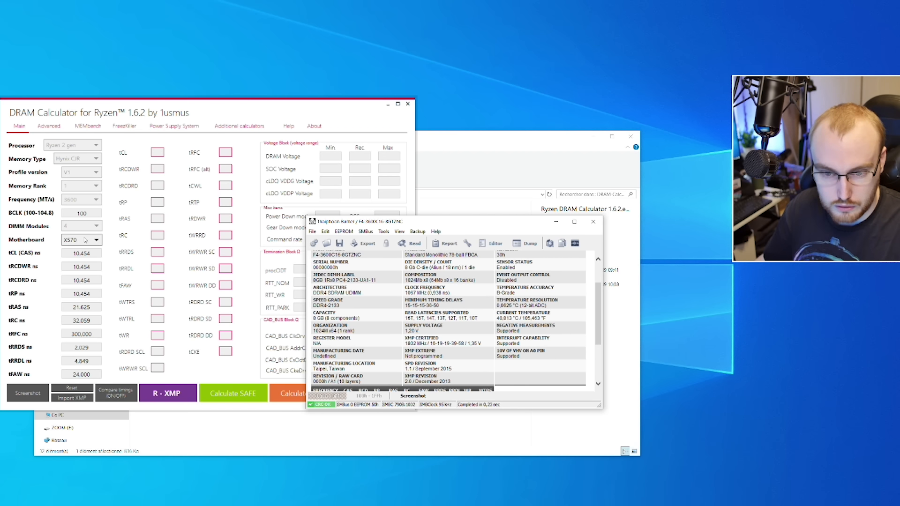
Step: Set the memory rank to 1 and the frequency to 3600 MT/s in the DRAM Calculator
left_click(92, 189)
left_click(92, 186)
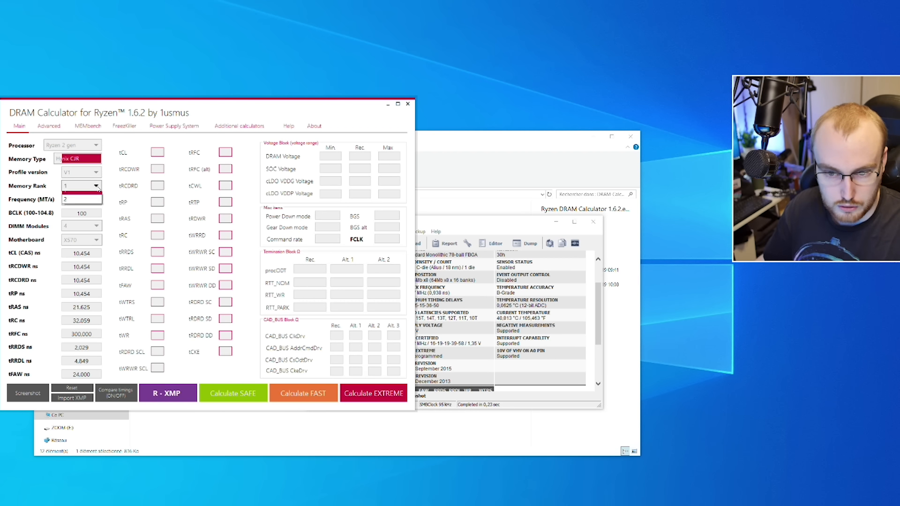
left_click(77, 197)
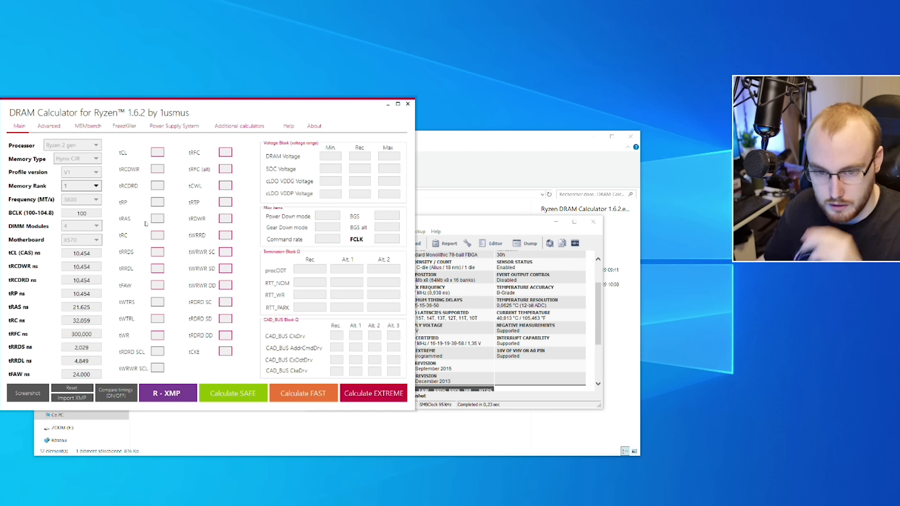
left_click(89, 201)
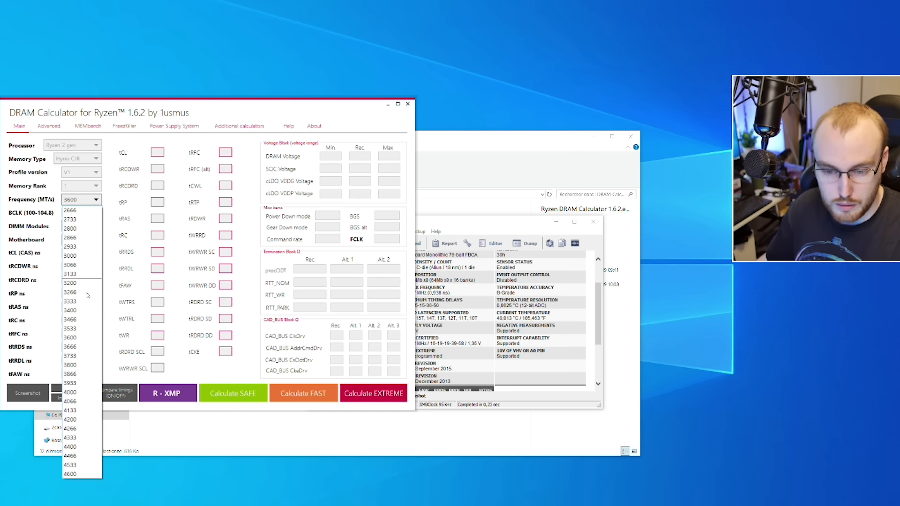
left_click(75, 337)
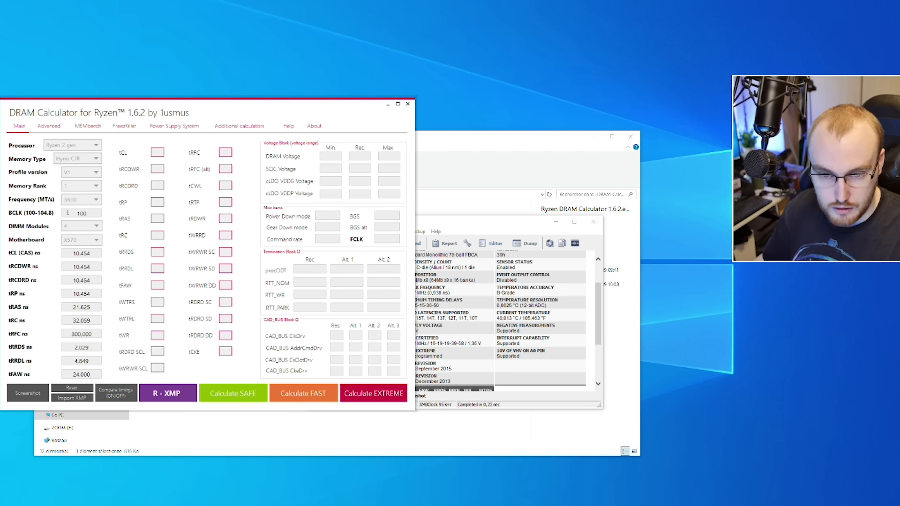
Step: Set the number of DIMM modules to 4 and the motherboard to X570
left_click(92, 227)
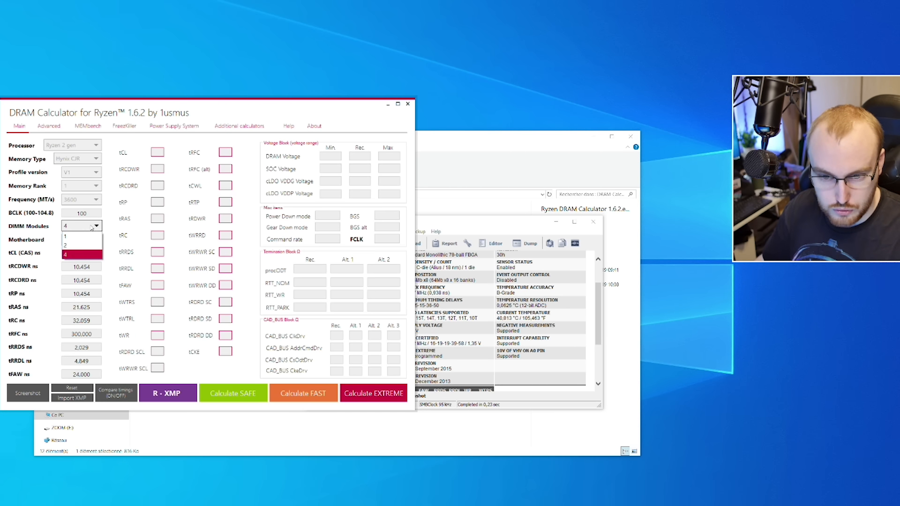
left_click(68, 254)
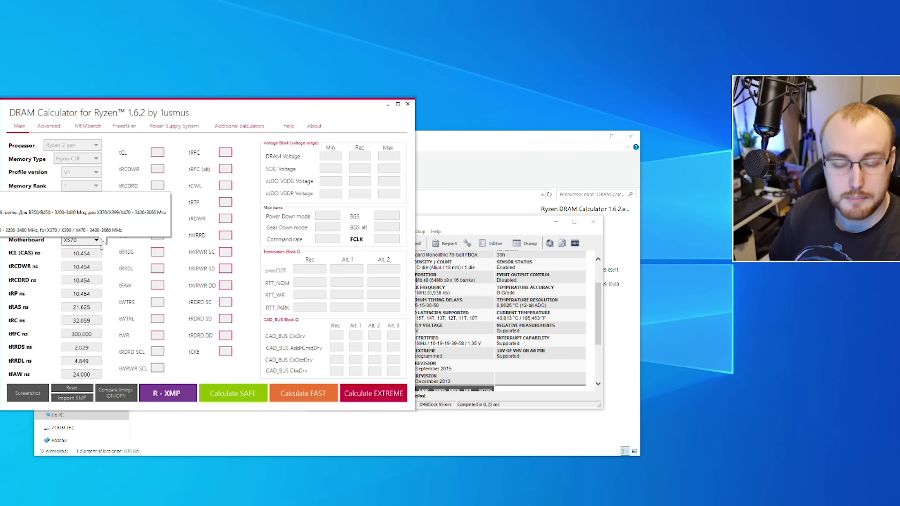
left_click(96, 241)
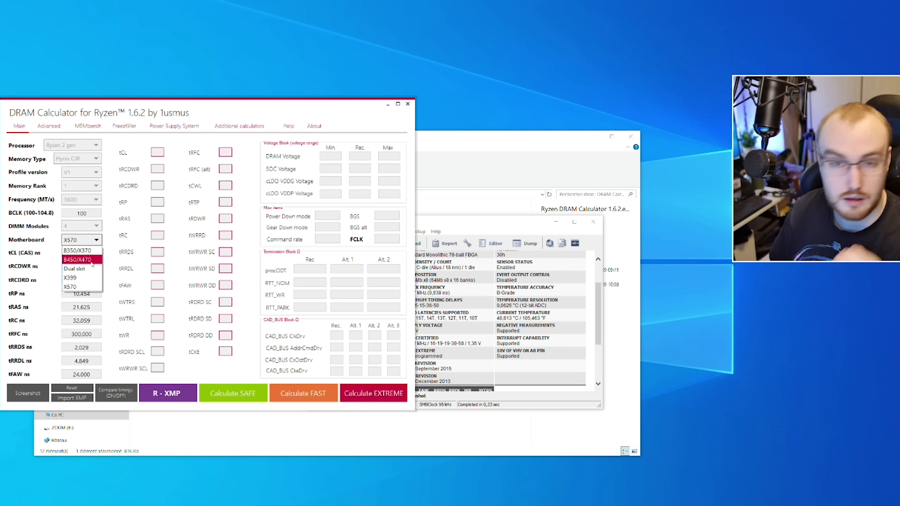
left_click(84, 287)
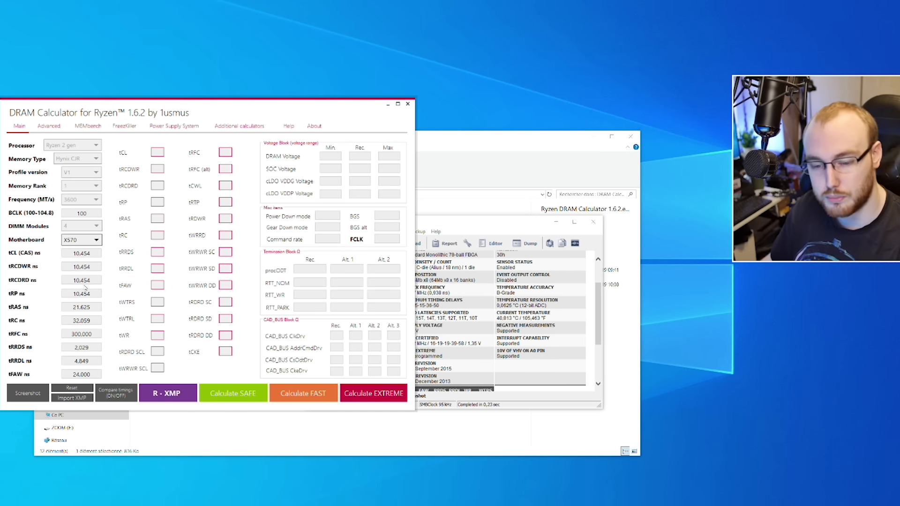
Step: Apply R-XMP, calculate the SAFE and FAST presets in alternation, and finish with the FAST preset
left_click(167, 397)
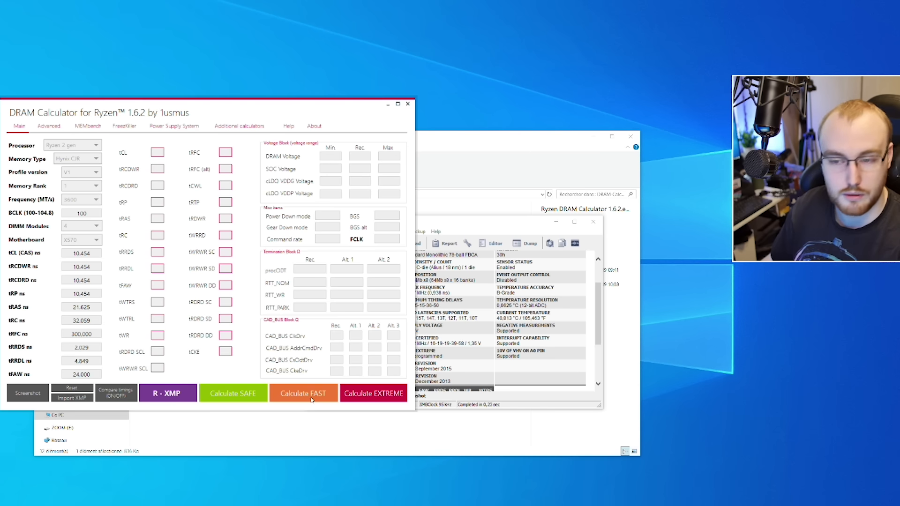
left_click(223, 398)
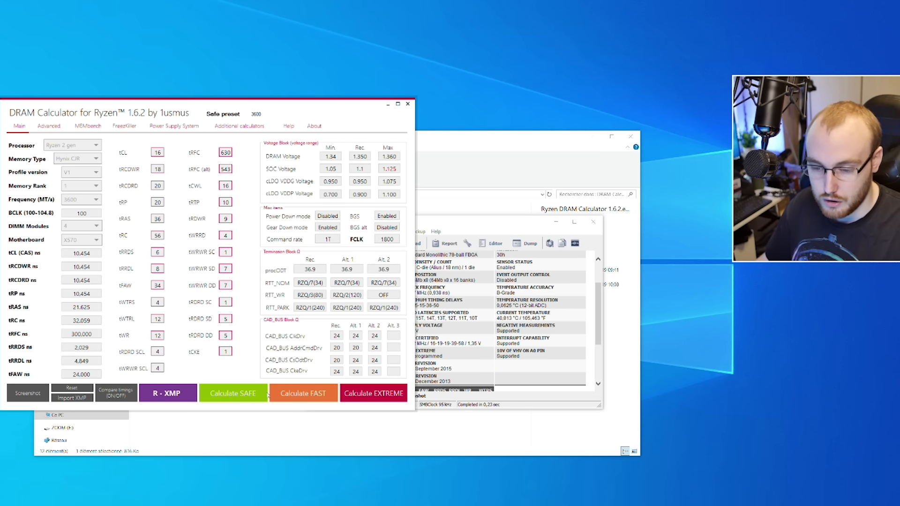
left_click(305, 393)
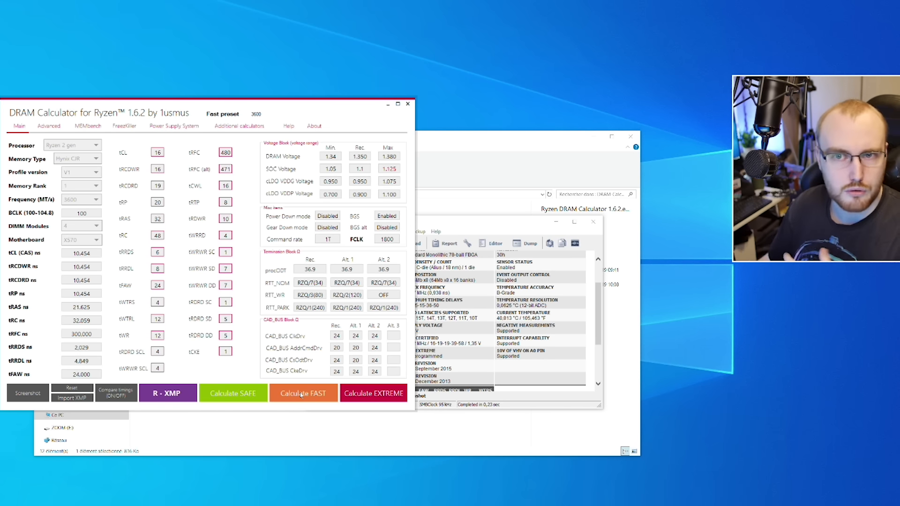
left_click(223, 396)
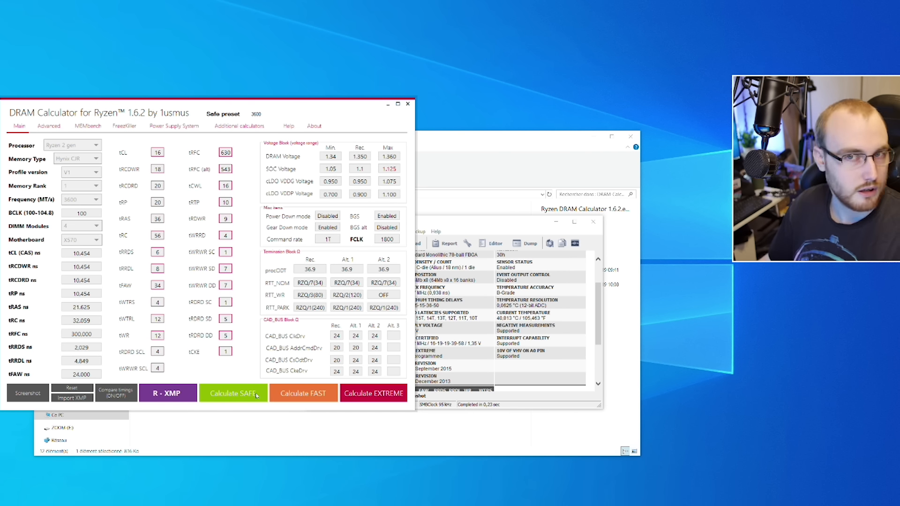
left_click(303, 395)
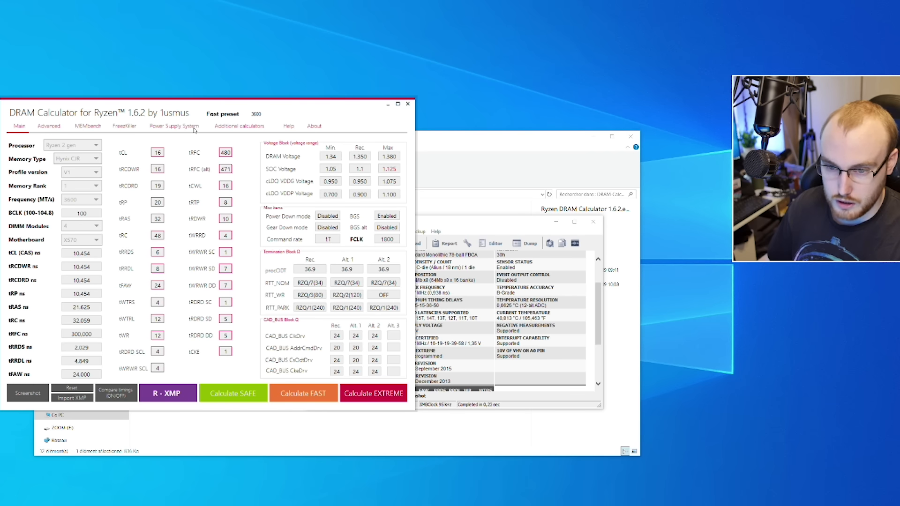
Step: Move the calculator window towards the middle of the desktop and review the FAST preset's DRAM, SOC and cLDO voltages
left_click_drag(253, 108, 351, 96)
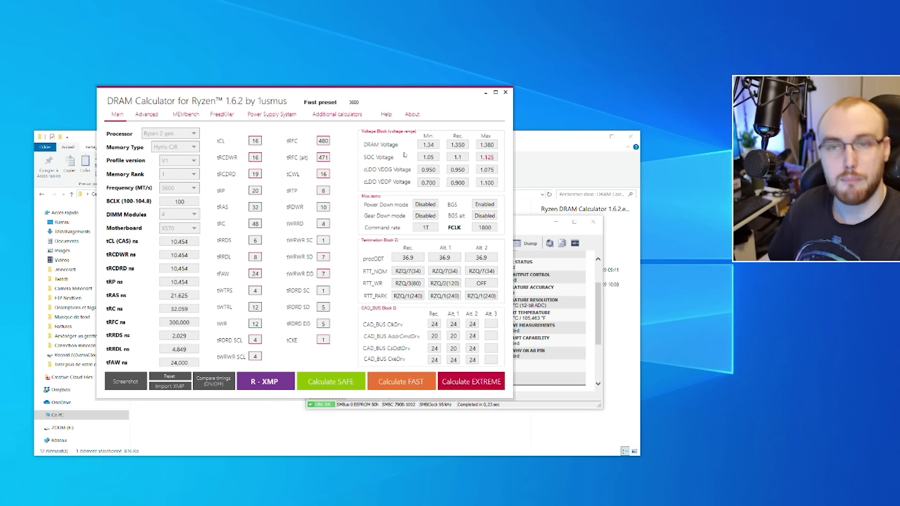
mouse_move(404, 155)
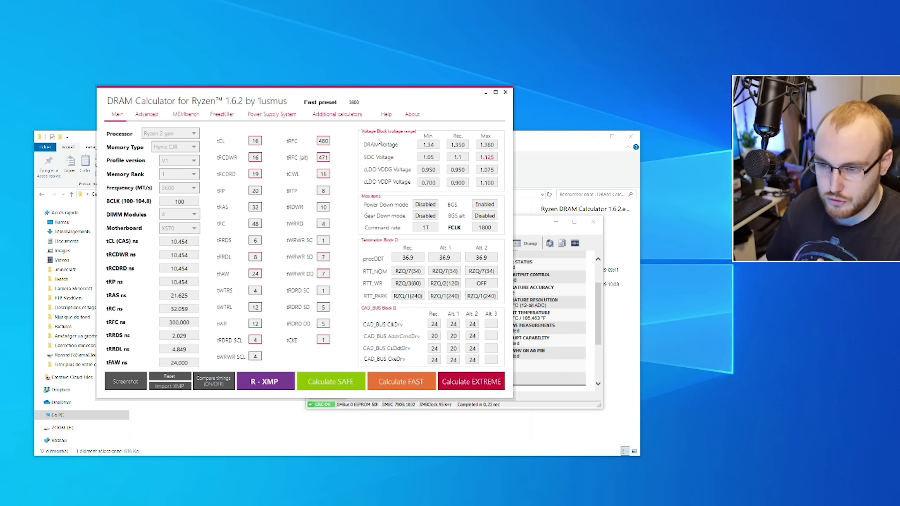
mouse_move(446, 149)
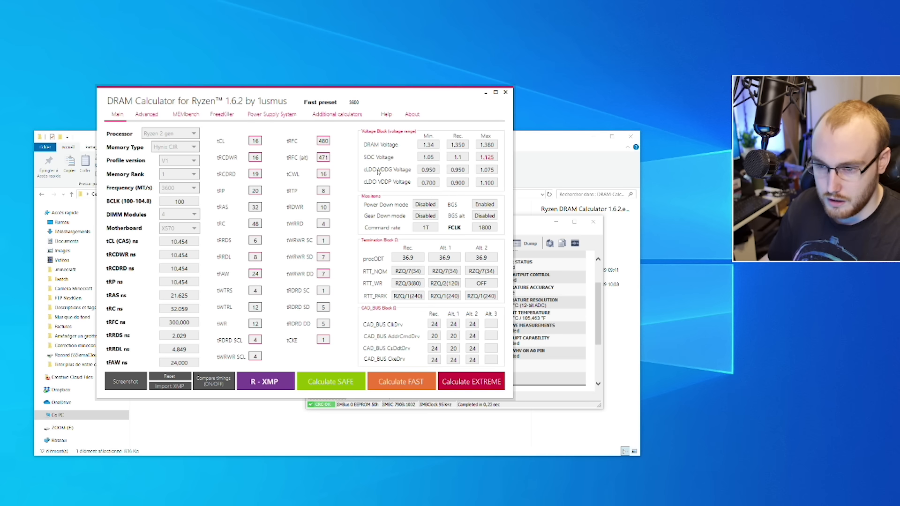
Step: Compare the Gear Down mode between the SAFE and FAST presets, ending on the FAST preset
left_click(333, 386)
left_click(396, 385)
left_click(335, 385)
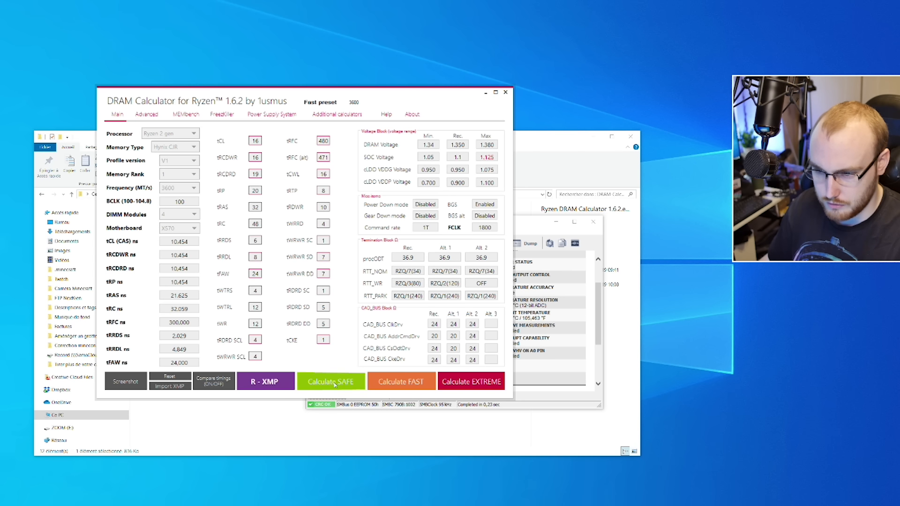
left_click(399, 382)
left_click(416, 217)
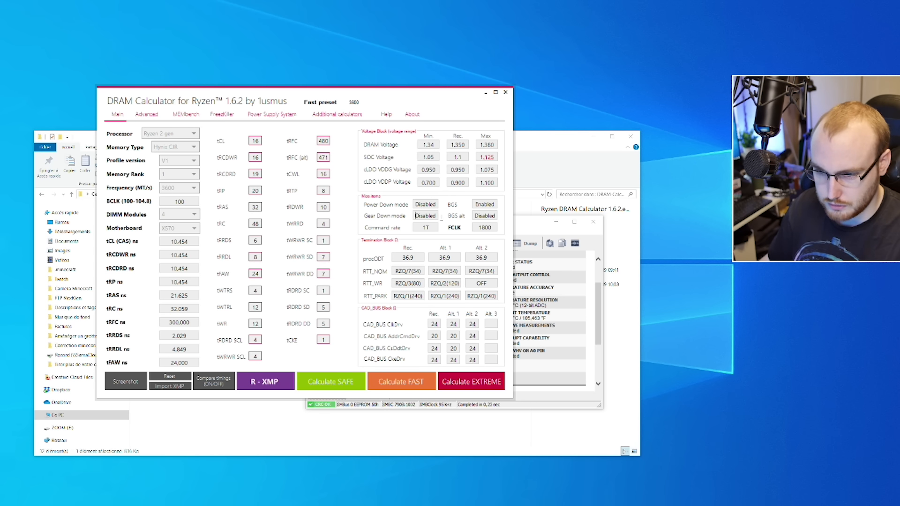
left_click(392, 384)
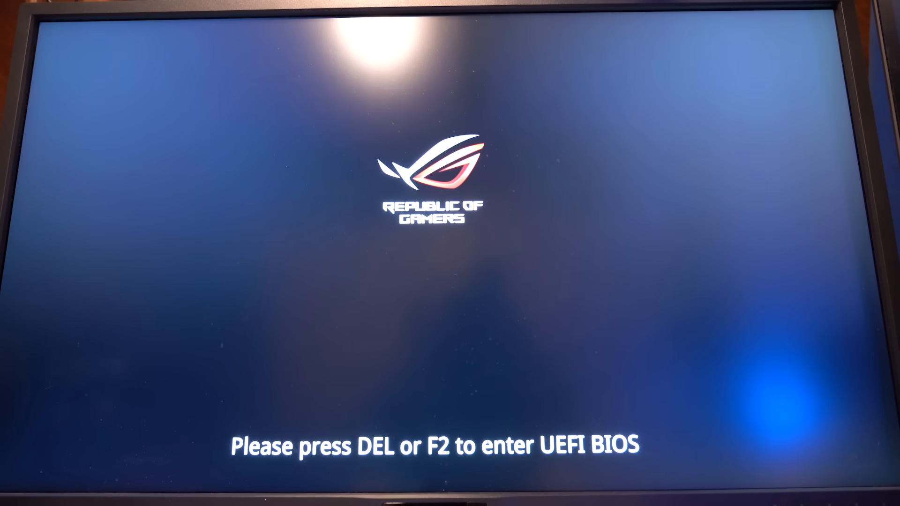
Step: Enter the UEFI BIOS at startup, switch to Advanced Mode and open the Extreme Tweaker's DRAM Timing Control settings
key("Delete")
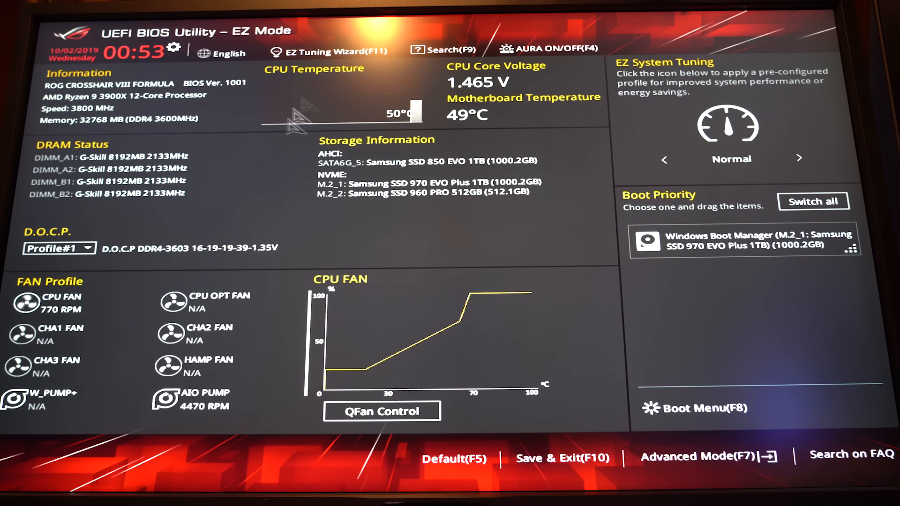
left_click(693, 457)
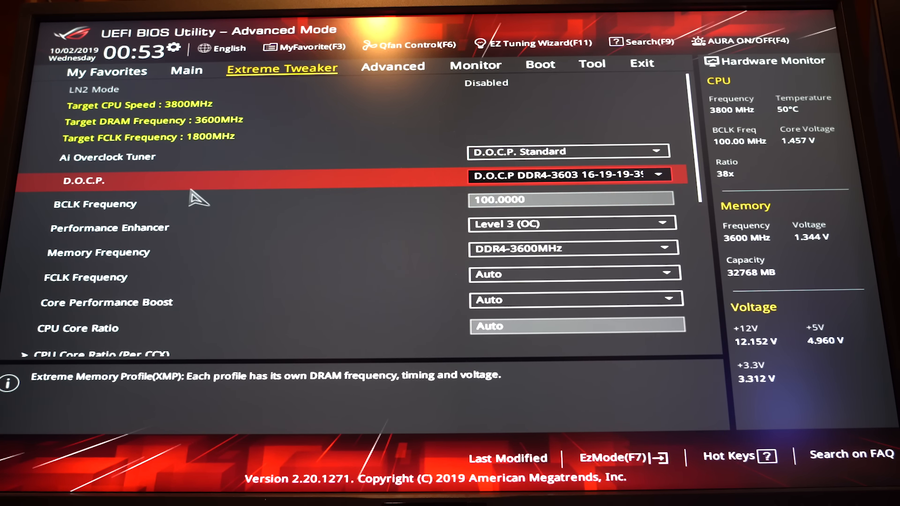
scroll(199, 199, "down", 5)
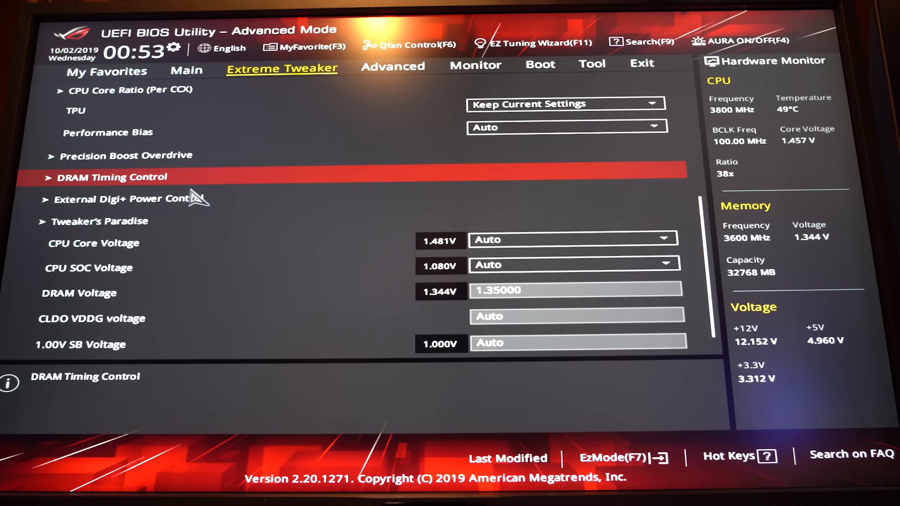
key("Return")
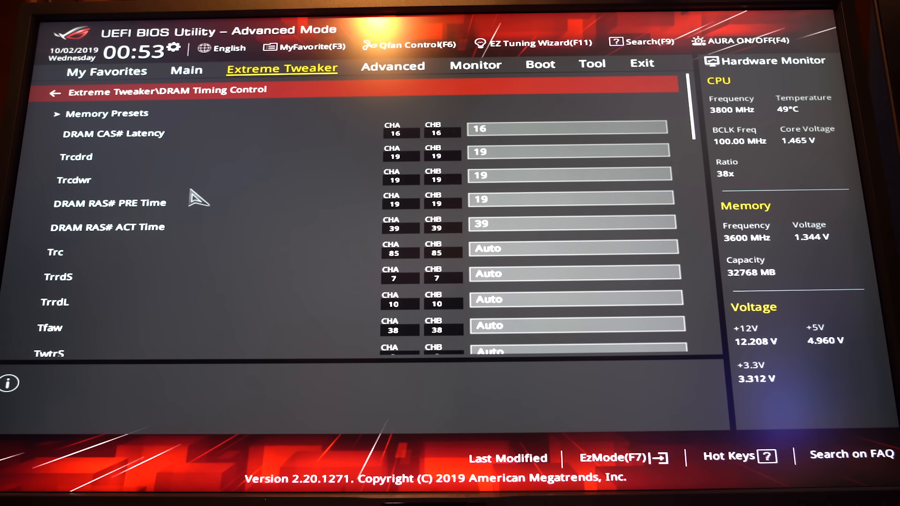
Step: Leave DRAM CAS# Latency at 16 and Trcdrd at 19, and set Trcdwr to 16
key("Down")
key("Down")
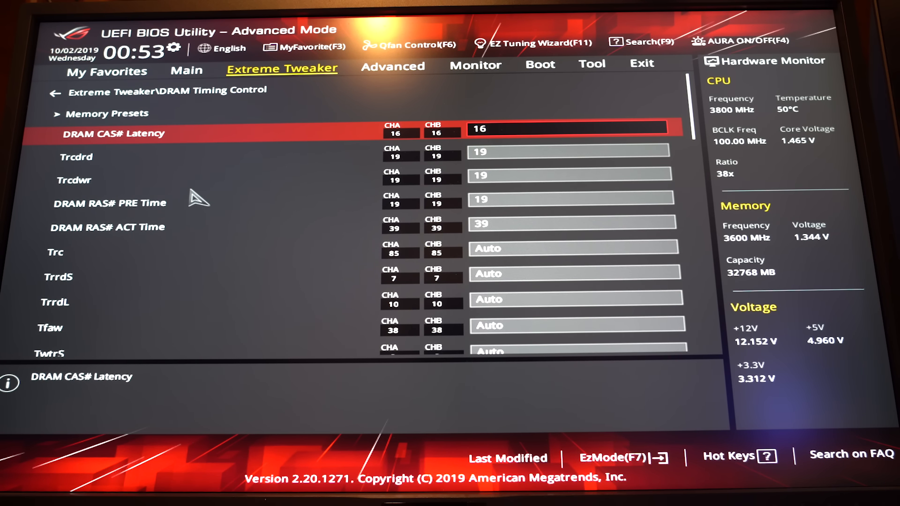
key("Down")
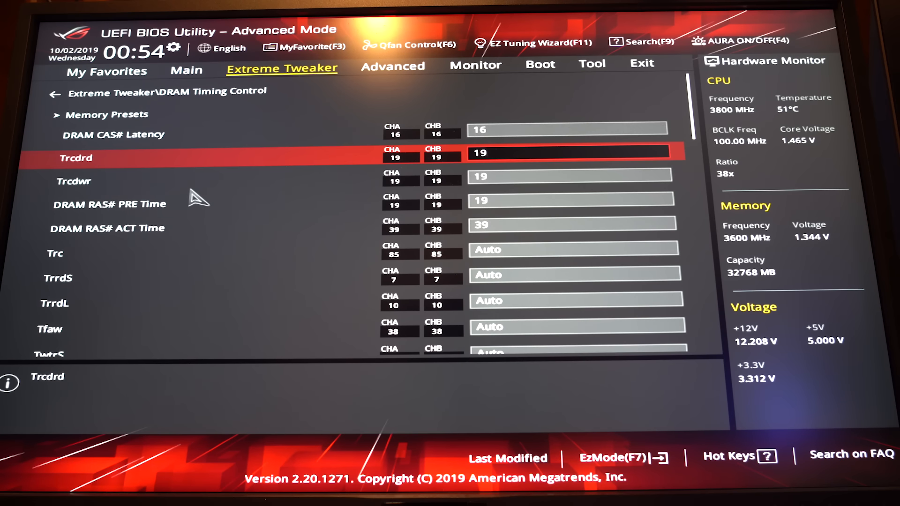
key("Down")
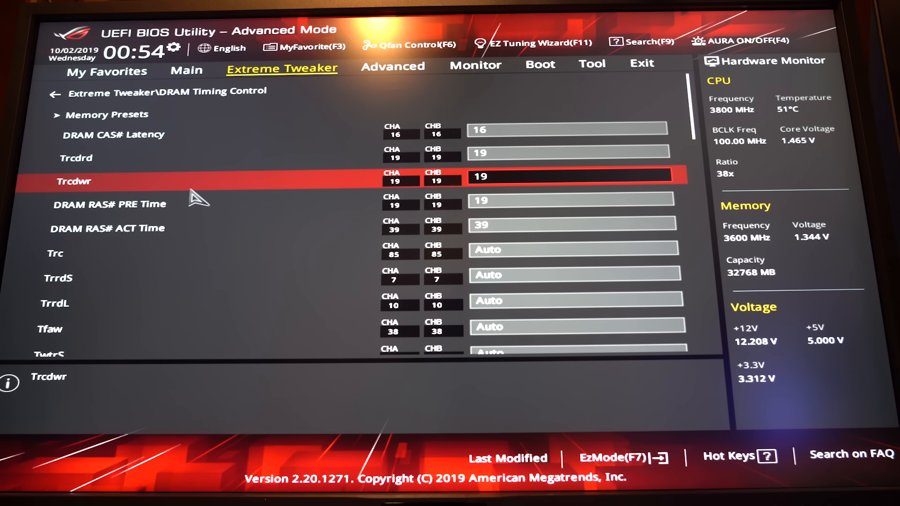
type("16")
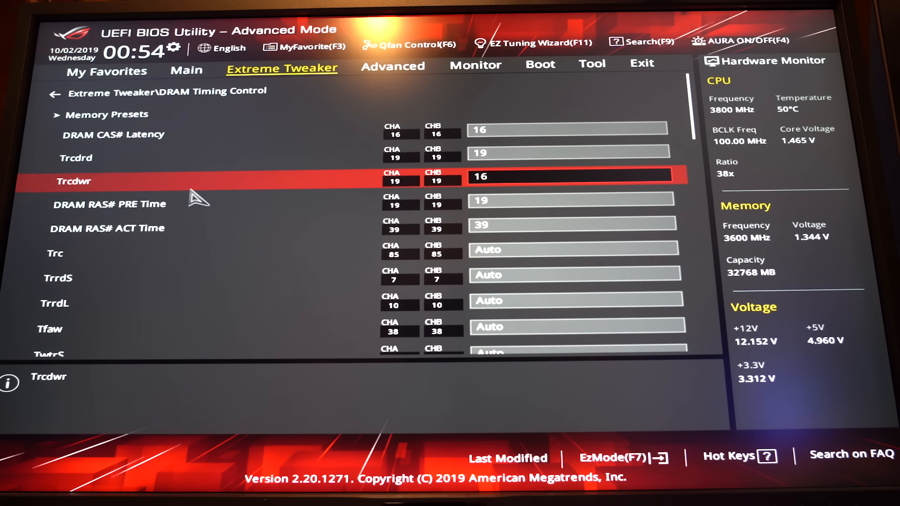
Step: Continue entering the FAST preset timings, with 20 for DRAM RAS# PRE Time and 48 for Trc
key("Down")
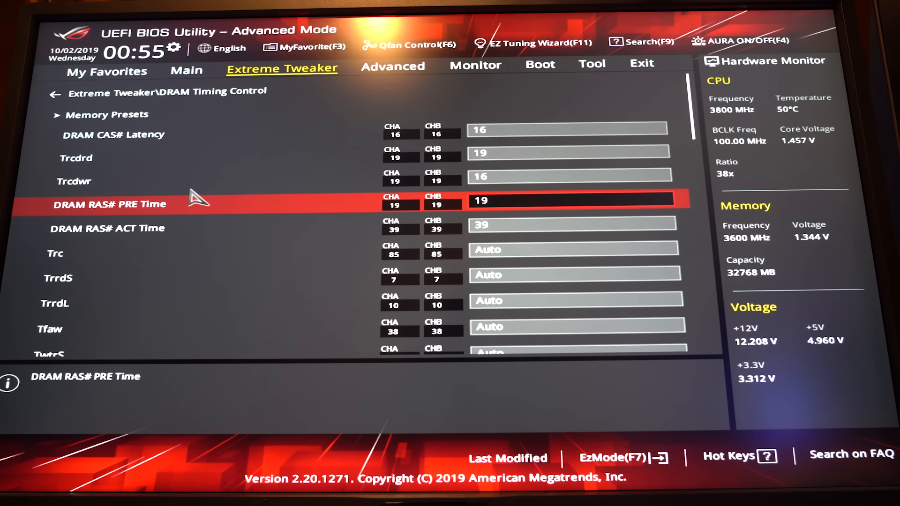
type("20")
key("Down")
type("48")
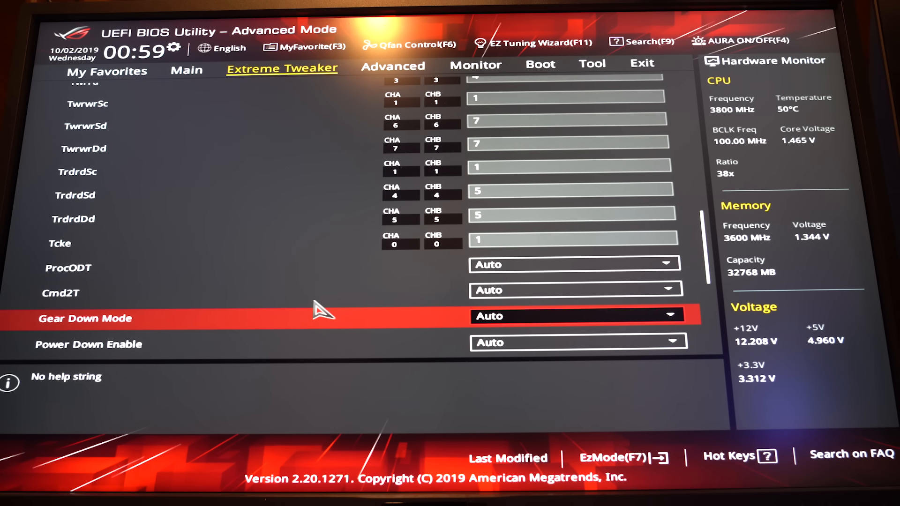
Step: Disable both Gear Down Mode and Power Down Enable in the DRAM timing settings
key("Return")
key("Down")
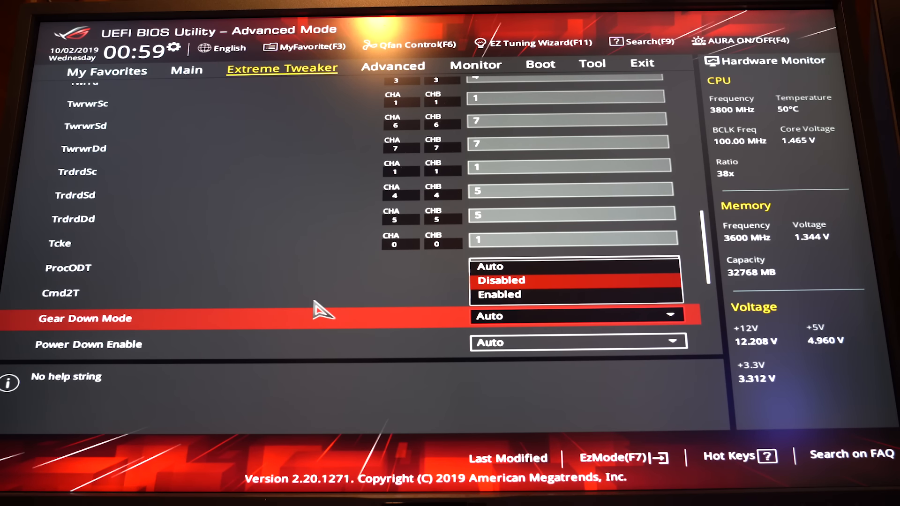
key("Return")
key("Down")
key("Return")
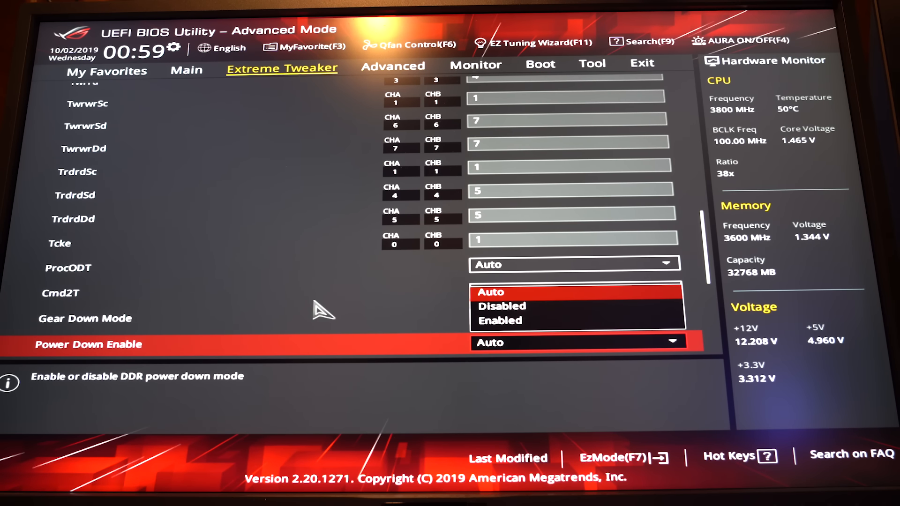
key("Down")
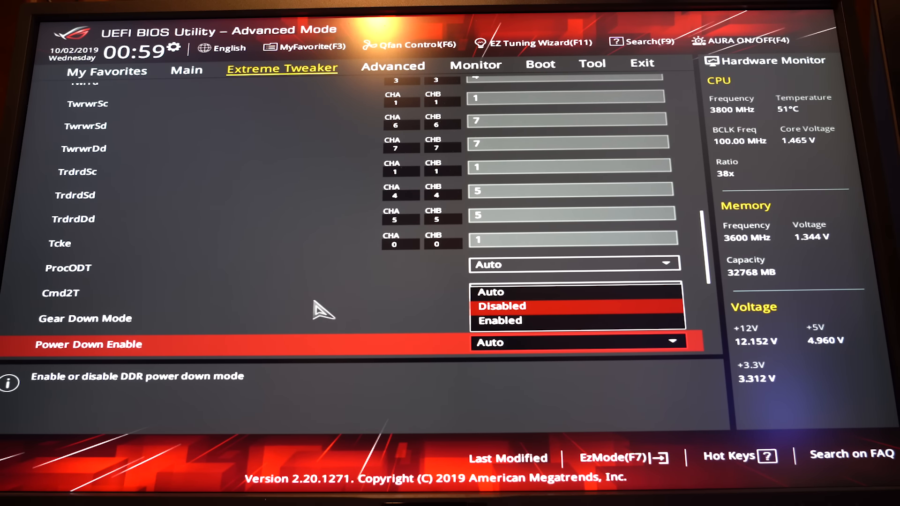
key("Return")
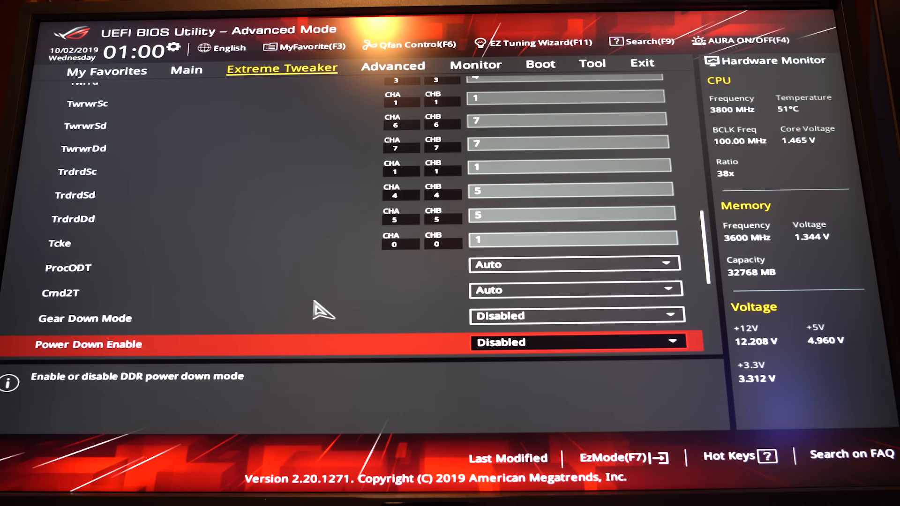
Step: Set the VDDSOC Voltage Override to 1.1 V and leave DRAM Voltage at 1.35 V
key("Down")
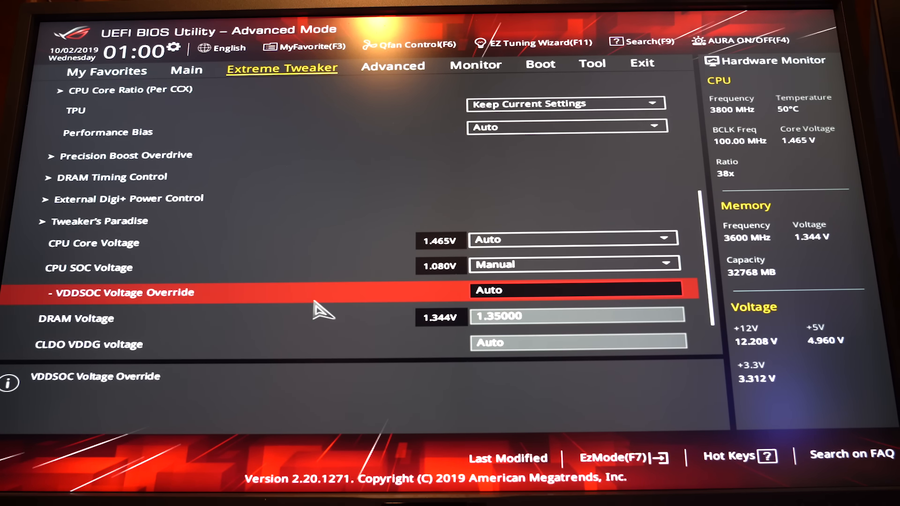
type("1.1")
key("Return")
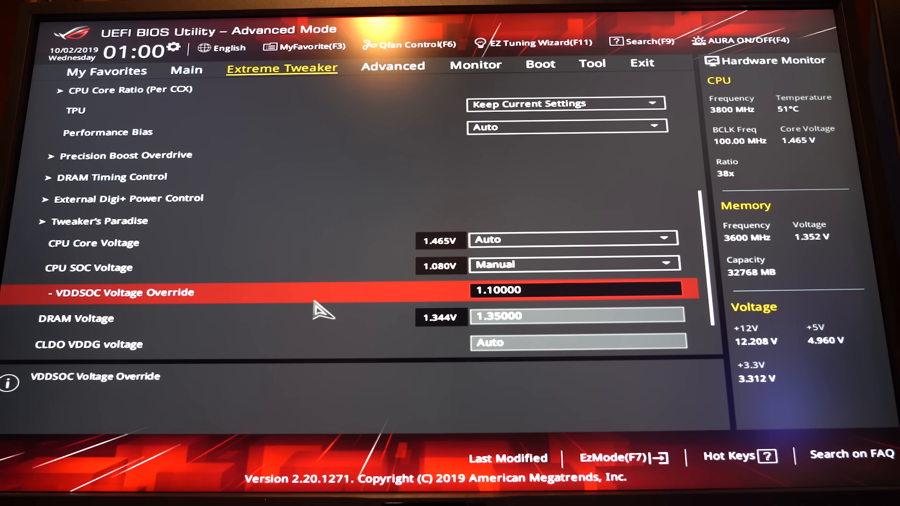
key("Down")
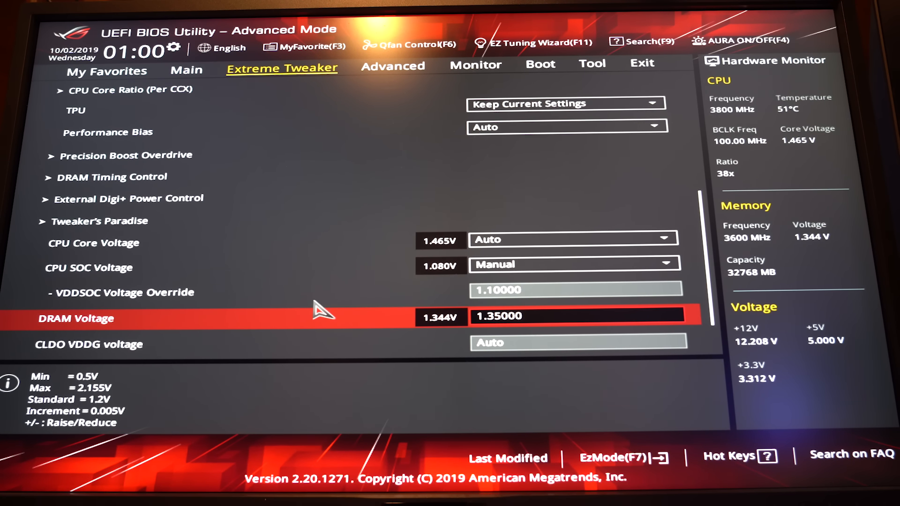
Step: Reopen DRAM Timing Control, review the primary timings against the entered preset, and return to the Extreme Tweaker settings
key("Up")
key("Up")
key("Up")
key("Up")
key("Up")
key("Up")
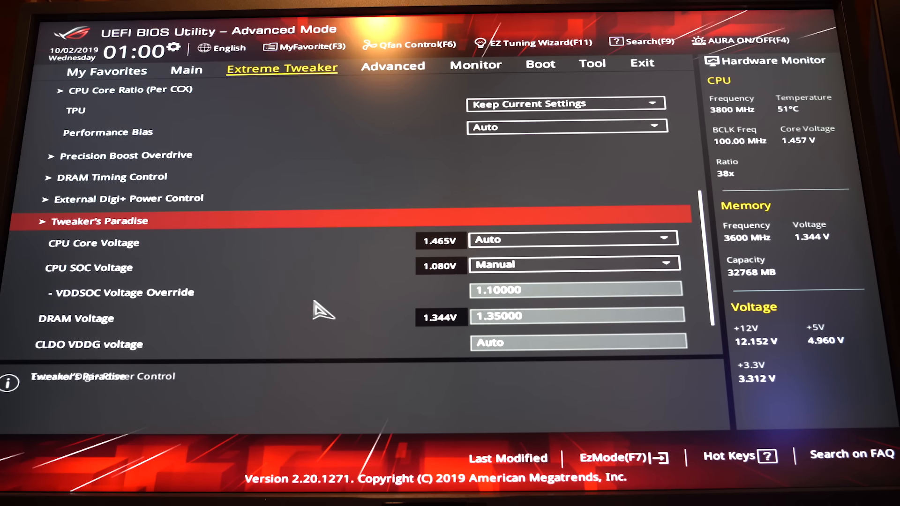
key("Return")
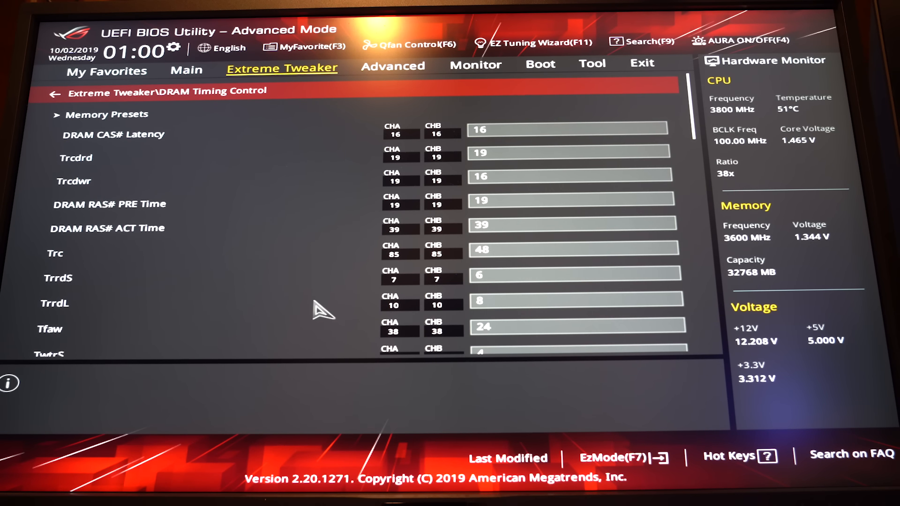
key("Down")
key("Down")
key("Down")
key("Down")
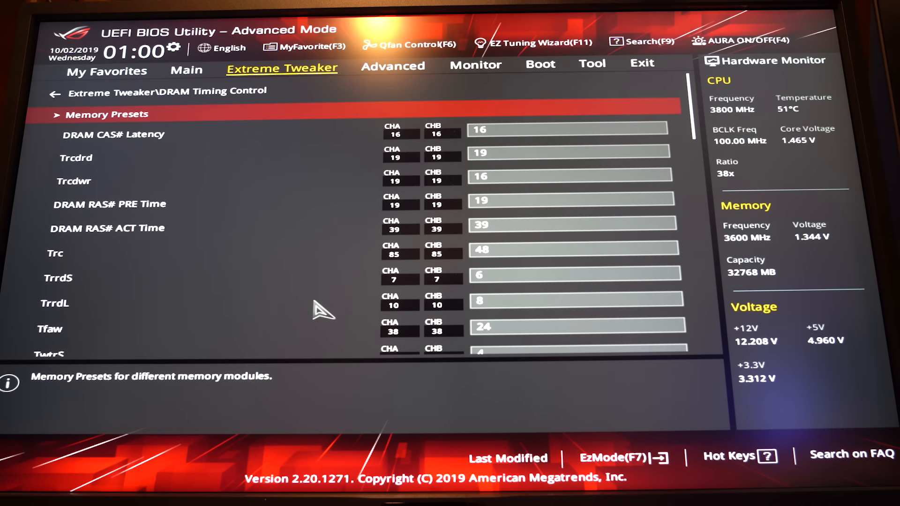
key("Down")
key("Down")
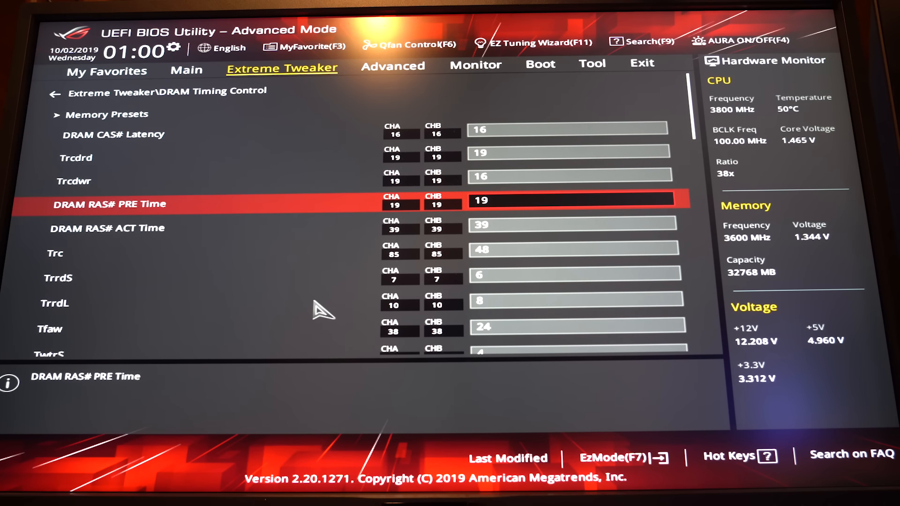
key("Up")
key("Up")
key("Up")
key("Up")
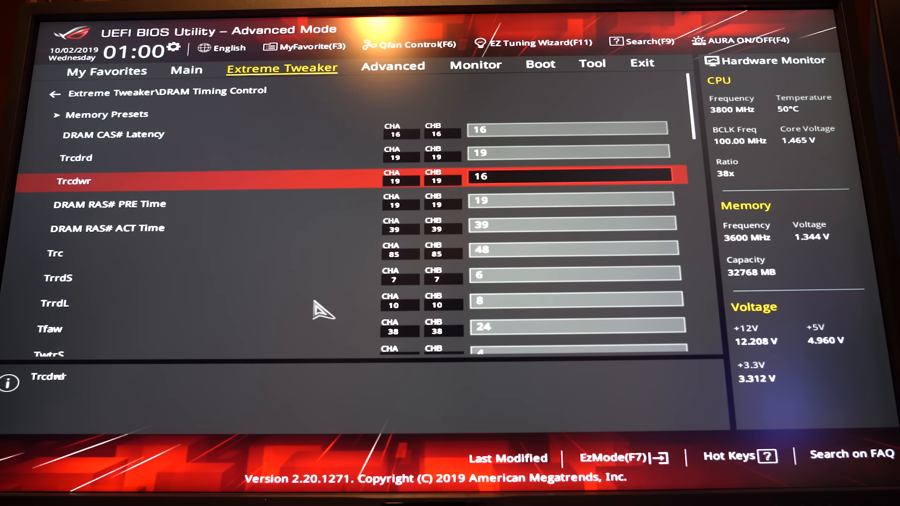
key("Up")
key("Up")
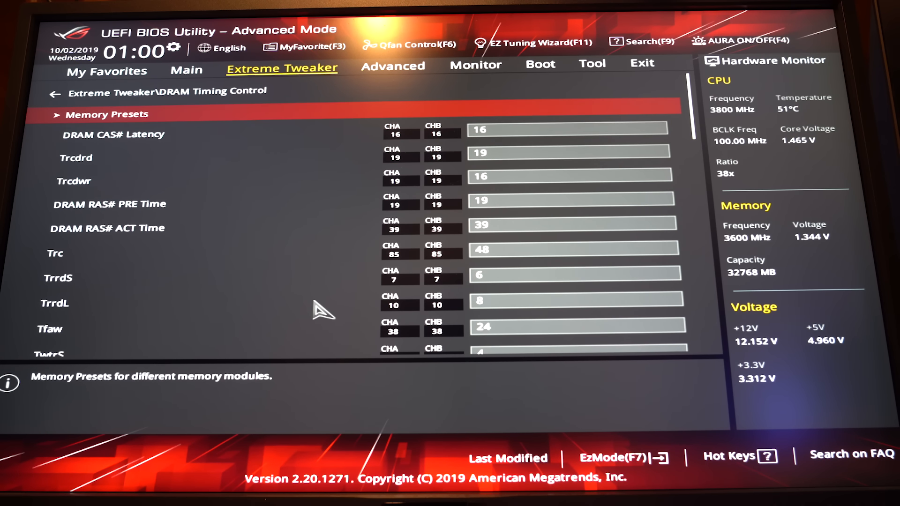
key("Return")
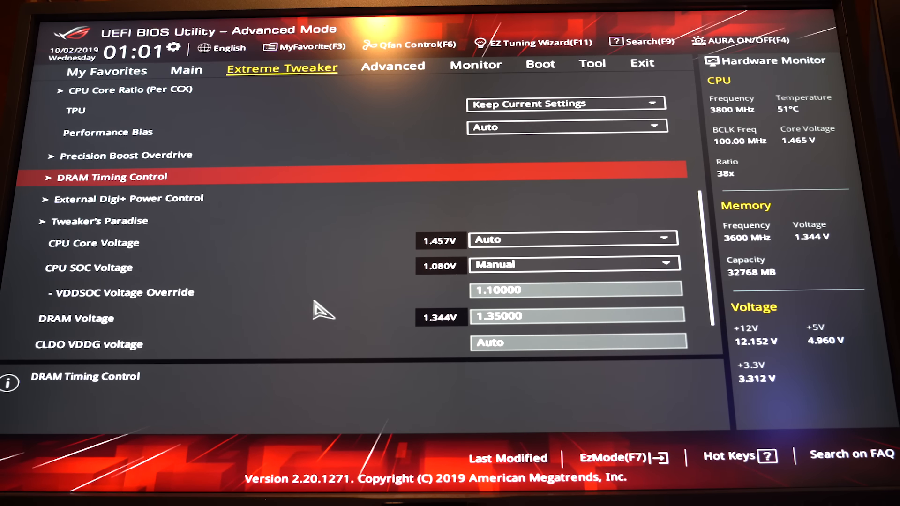
Step: Leave the Extreme Tweaker settings and open the ASUS User Profile settings
key("Up")
key("Up")
key("Up")
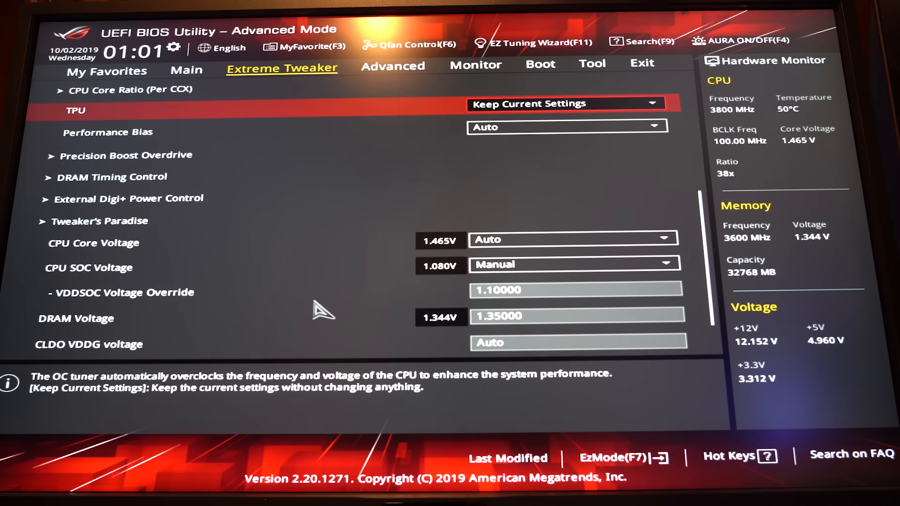
key("Up")
key("Down")
key("Down")
key("Down")
key("Down")
key("Down")
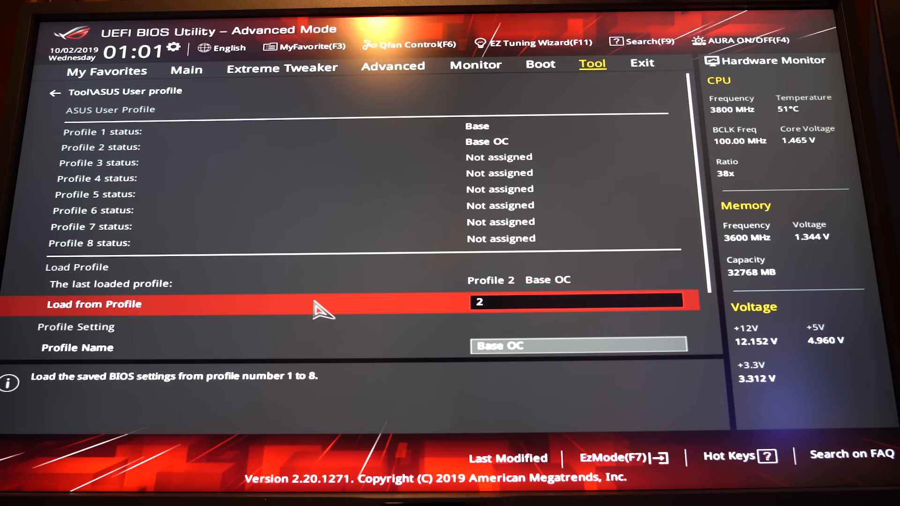
Step: Set the Save to Profile number to 3, dismiss the save prompt and select the Profile Name field
key("Down")
key("Down")
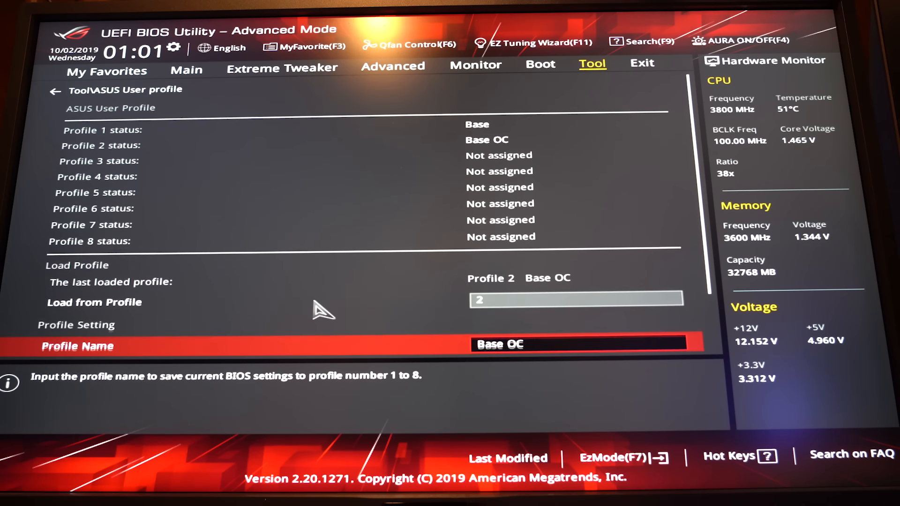
key("Down")
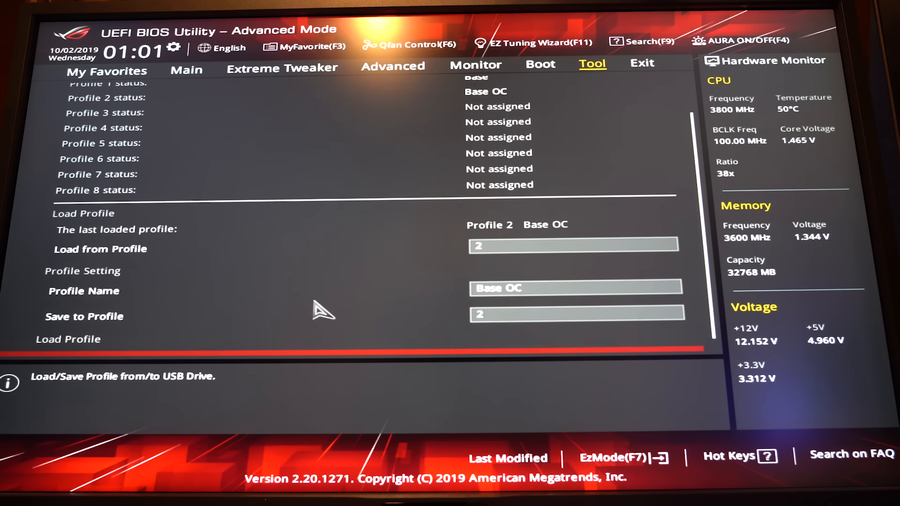
key("Up")
type("3")
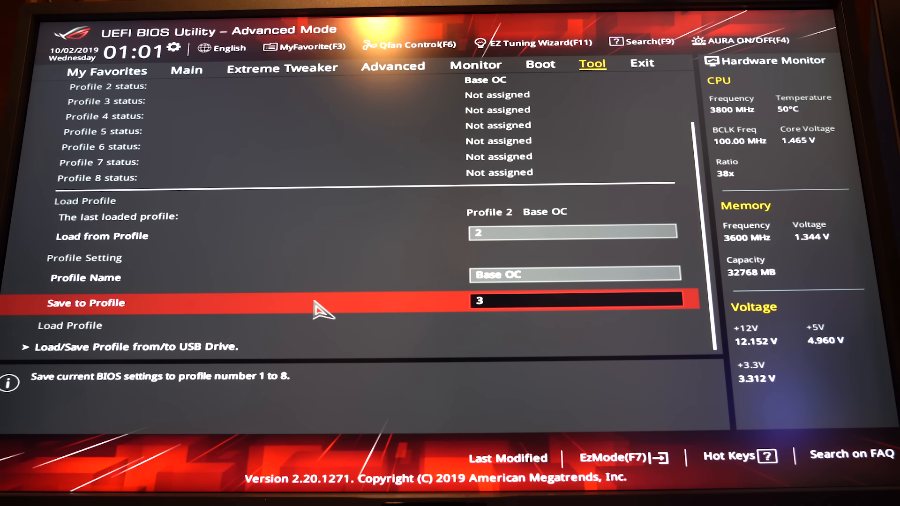
key("Return")
key("Escape")
key("Up")
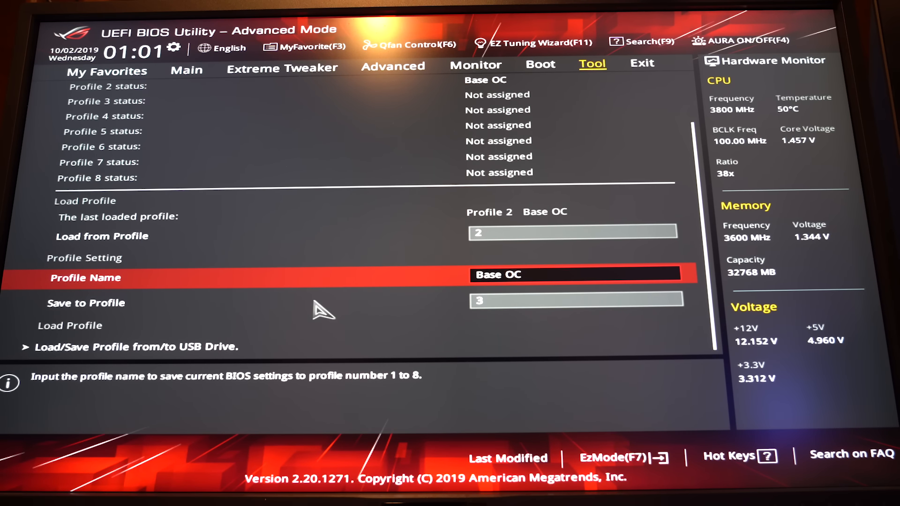